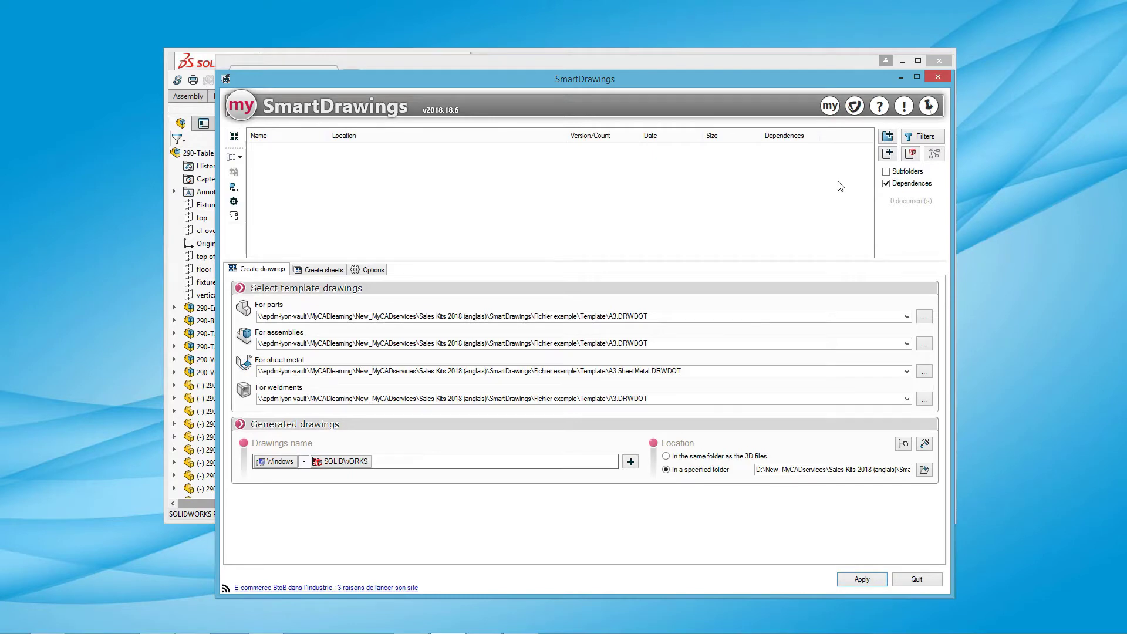
Step: Load the active assembly's 34 documents into the list and make the list area taller
click(911, 154)
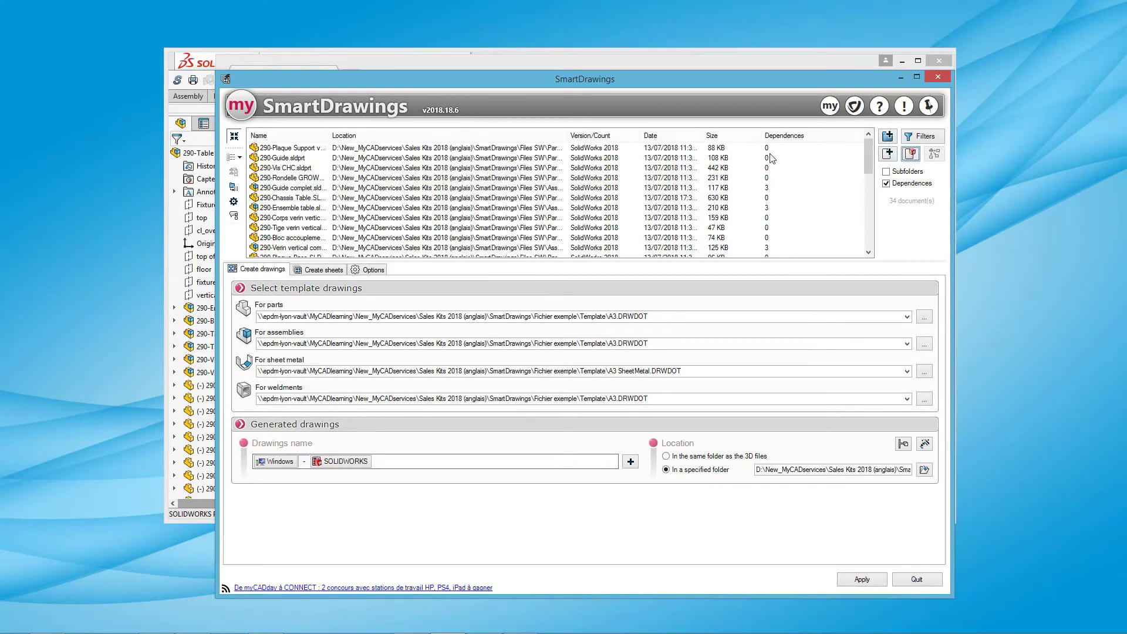
drag(674, 261, 674, 304)
click(629, 258)
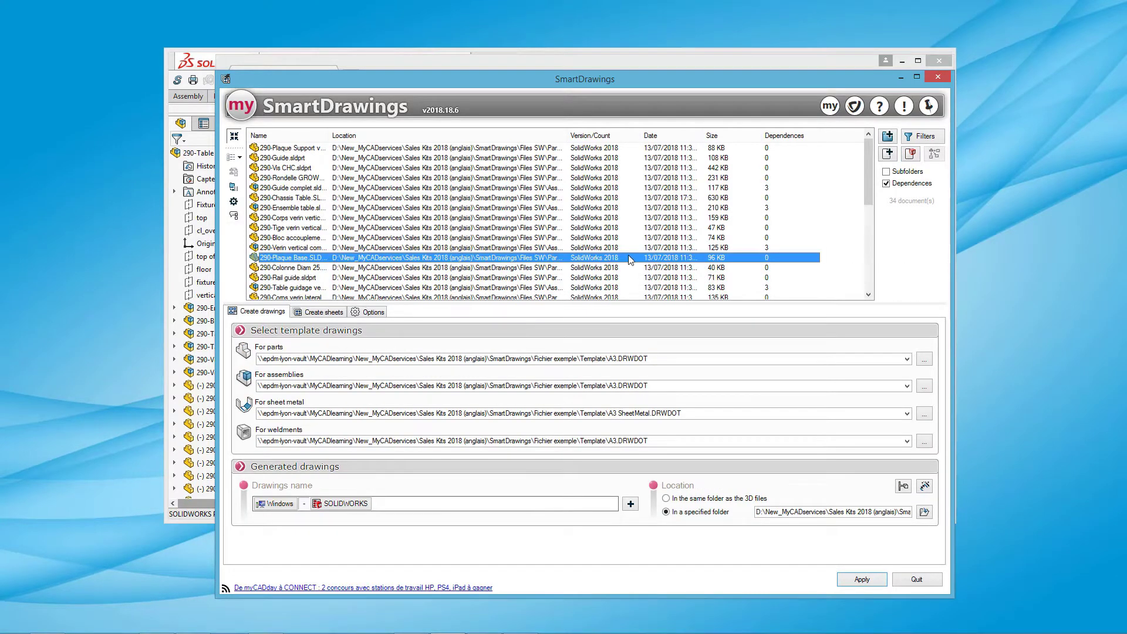
scroll(629, 258, down, 1)
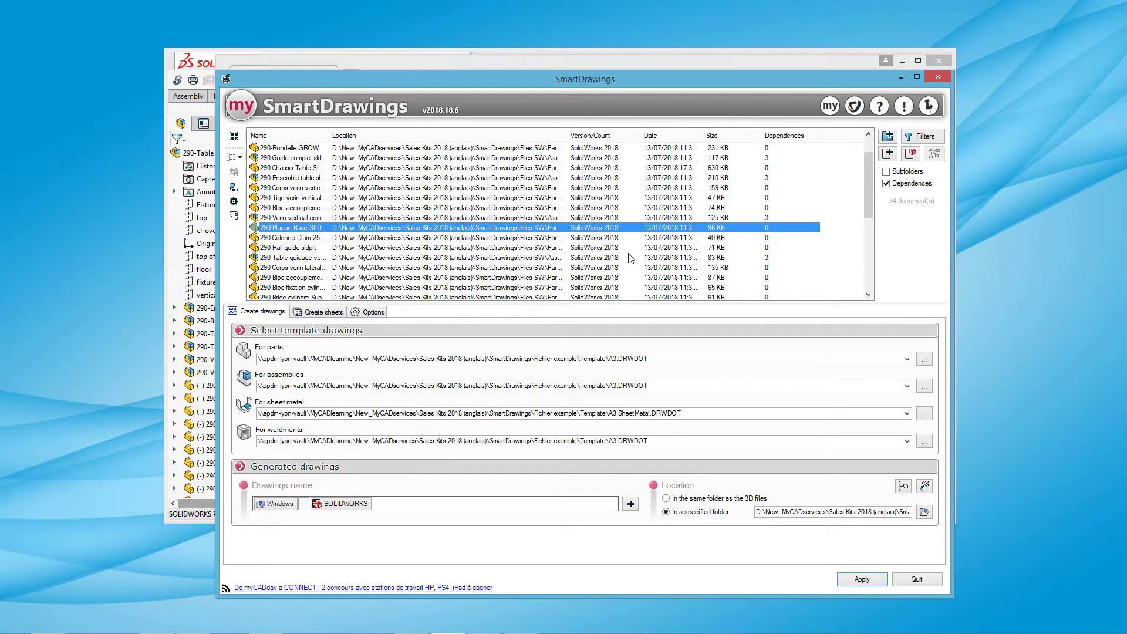
Step: Remove all 34 documents from the list with Suppress selected items, leaving it empty
key(ctrl+a)
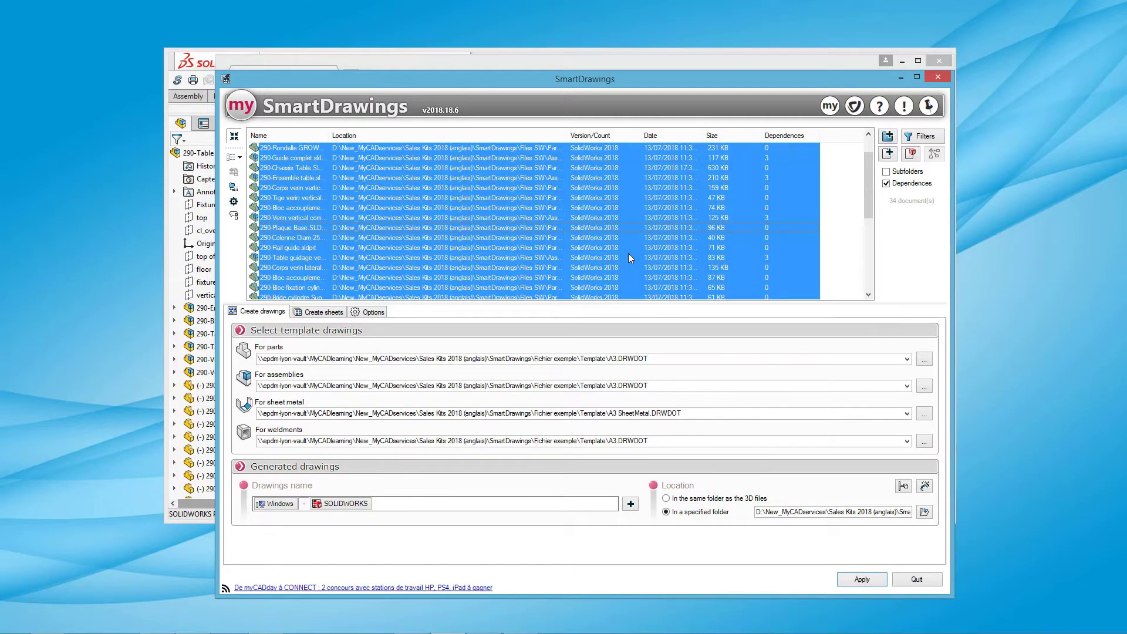
right_click(613, 228)
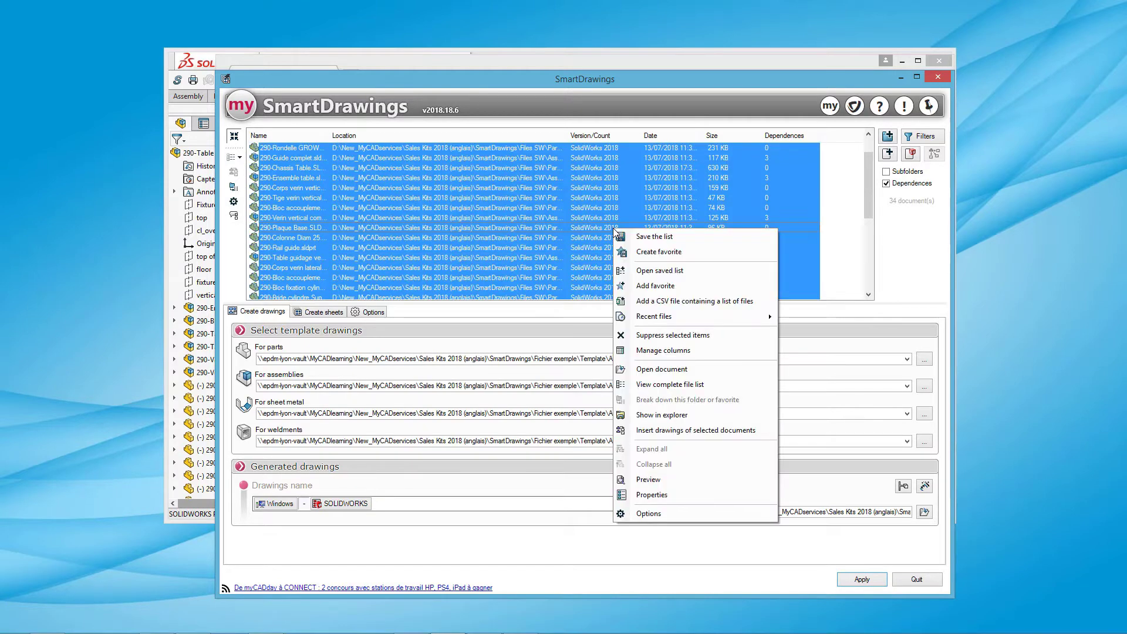
click(645, 329)
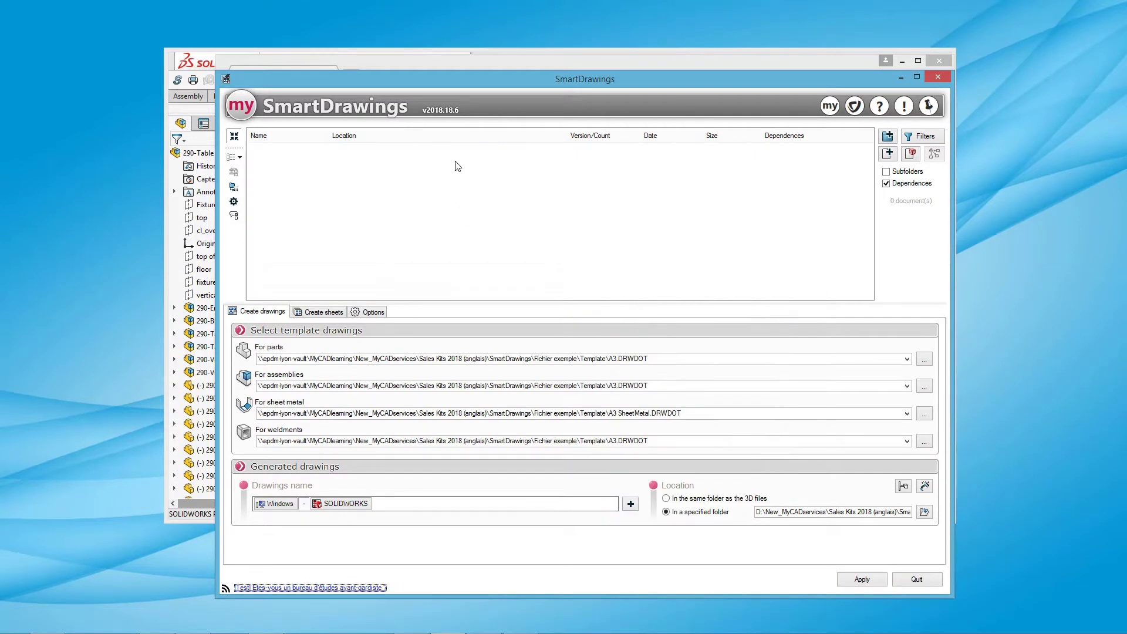
Step: Close the open assembly in SOLIDWORKS and return to SmartDrawings
click(168, 140)
click(941, 101)
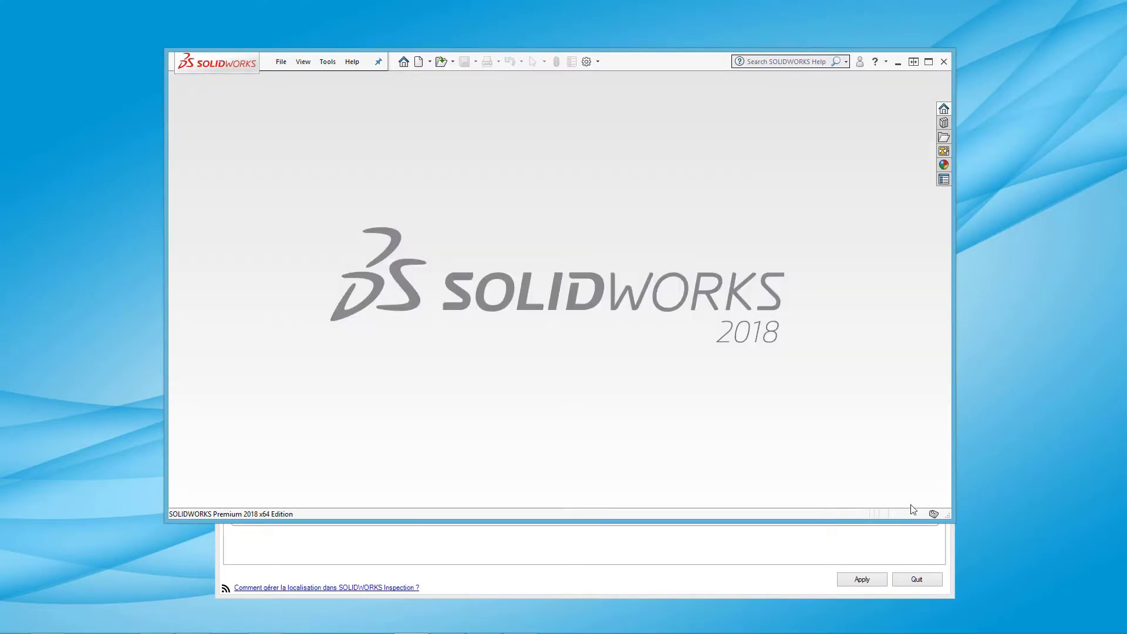
click(900, 556)
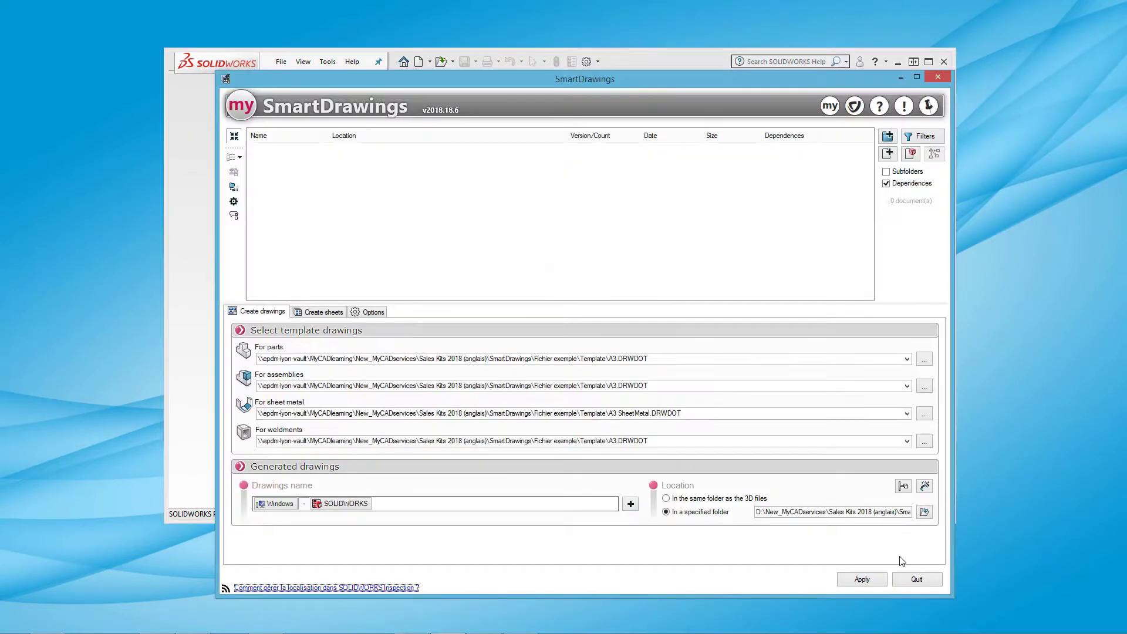
Step: Add all nine part files from Files SW > Parts, with the file filter set to All files
click(888, 155)
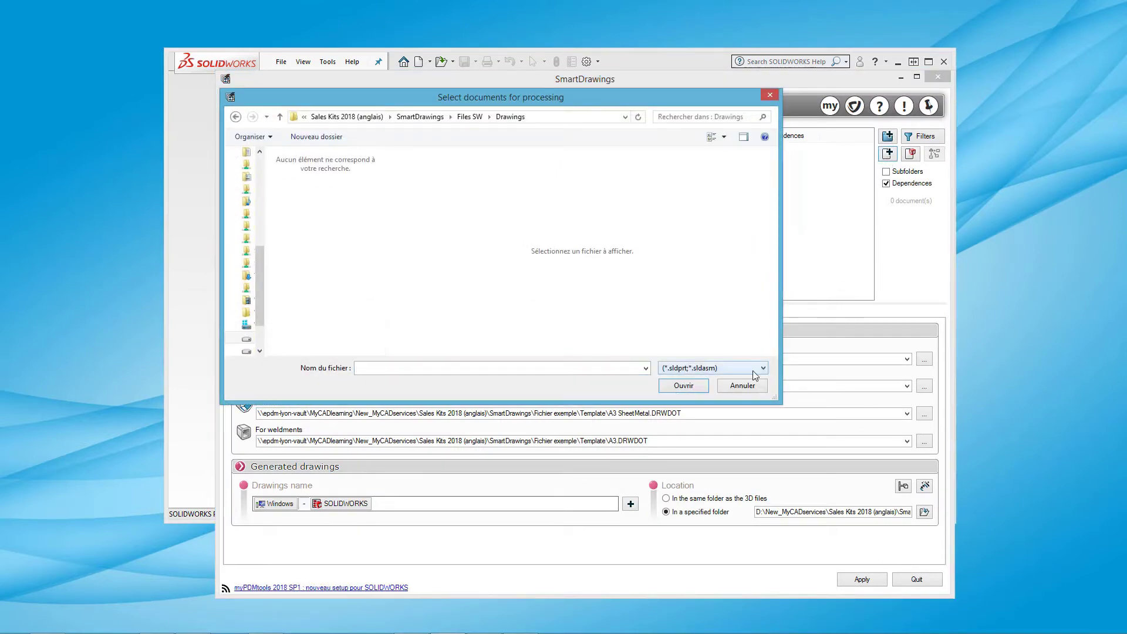
click(753, 369)
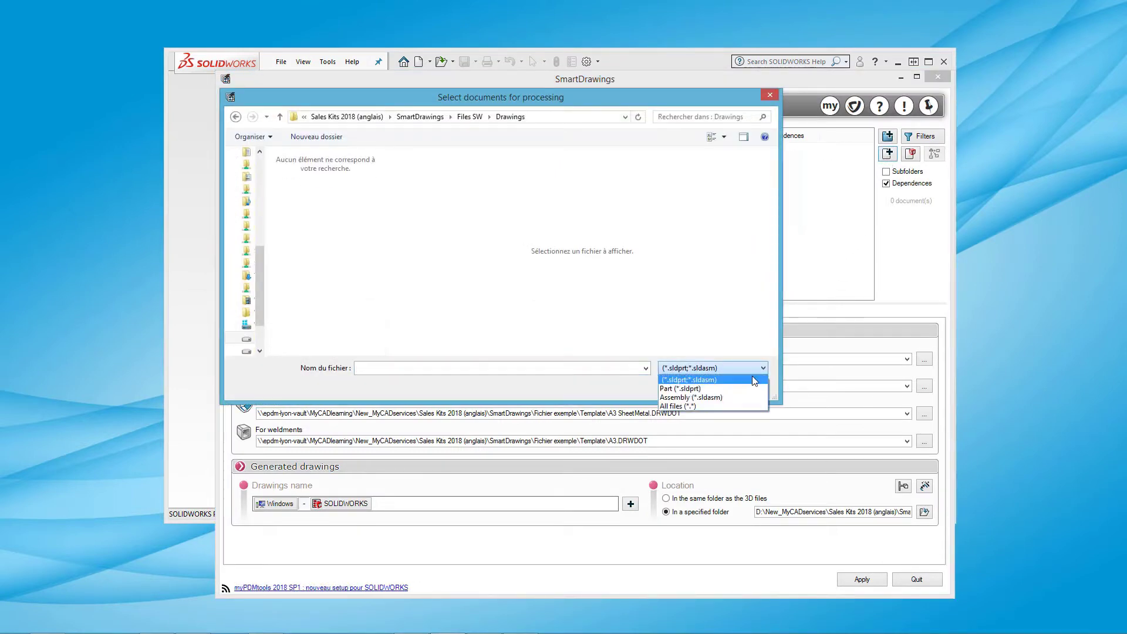
click(740, 405)
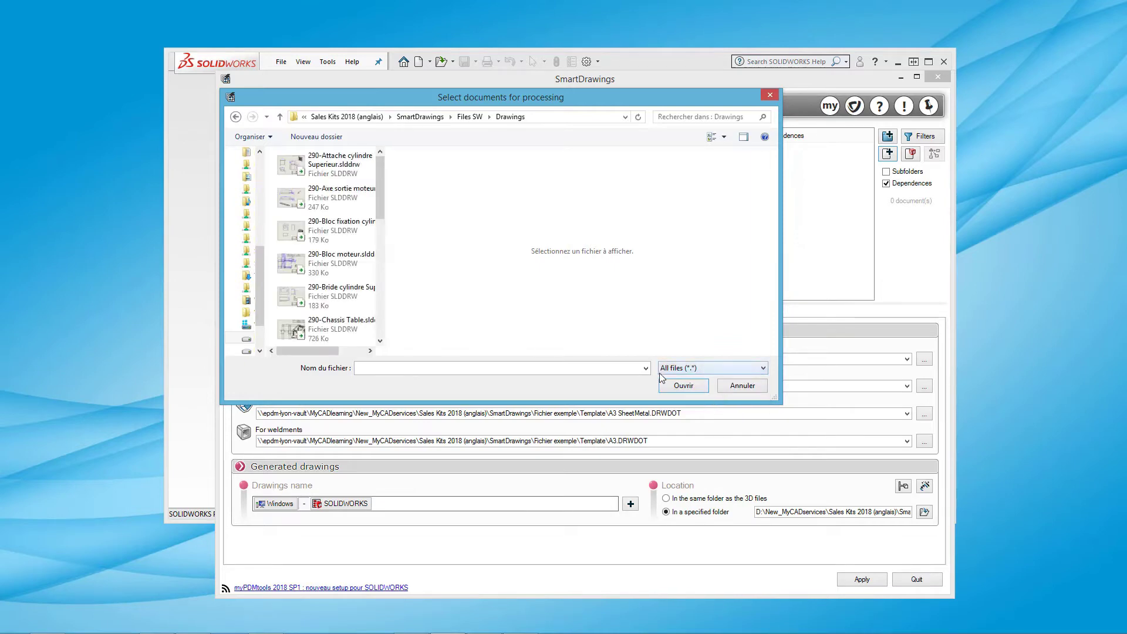
click(470, 116)
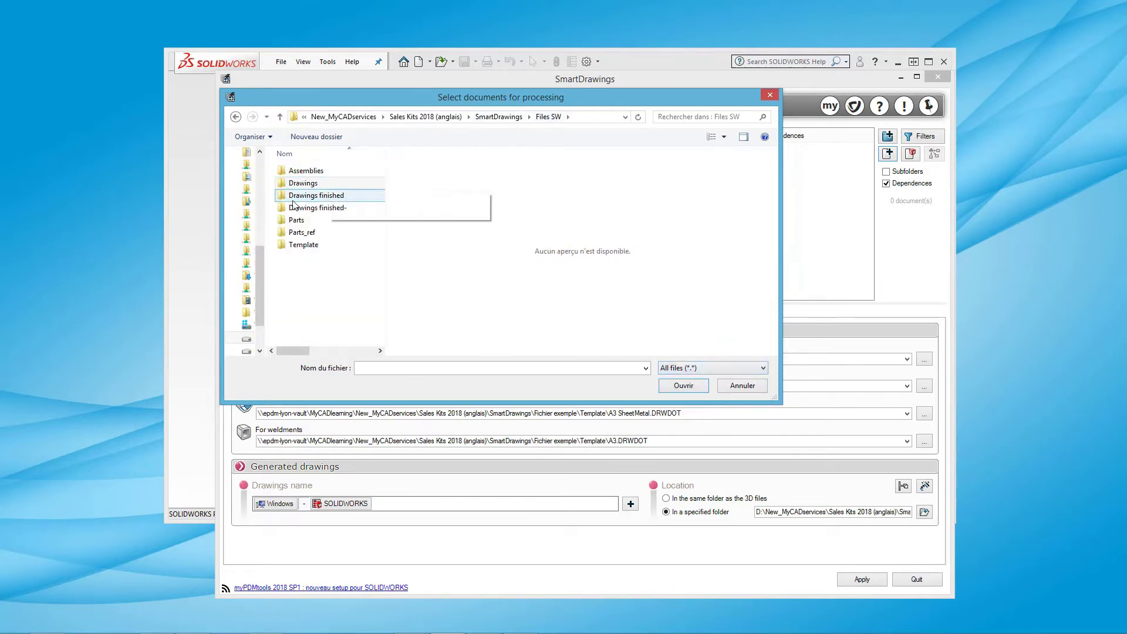
click(296, 220)
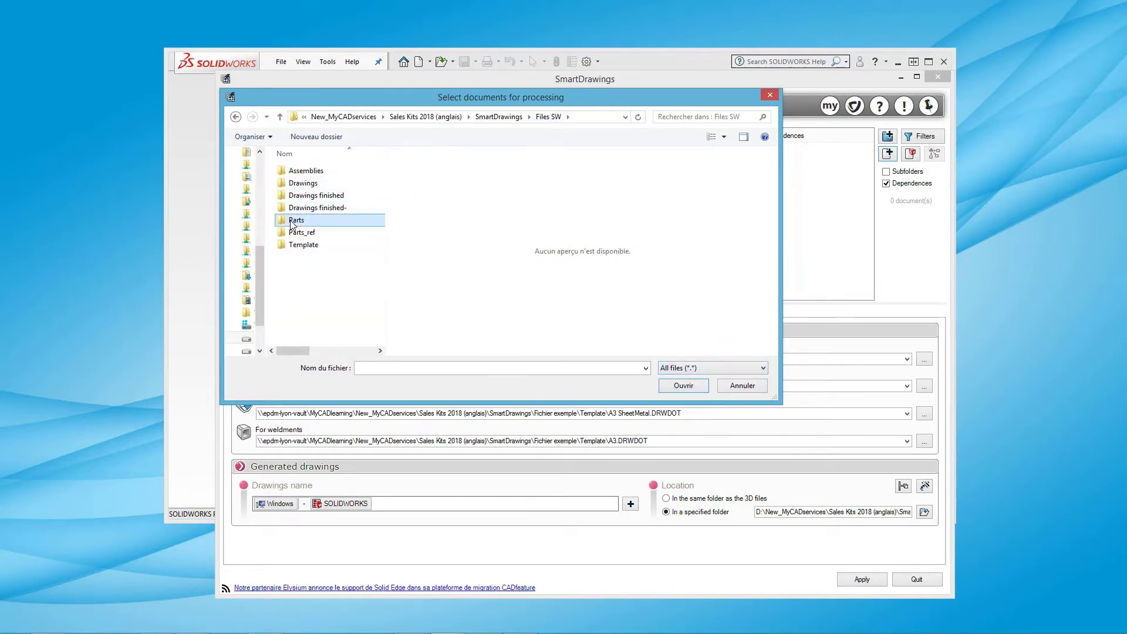
click(686, 386)
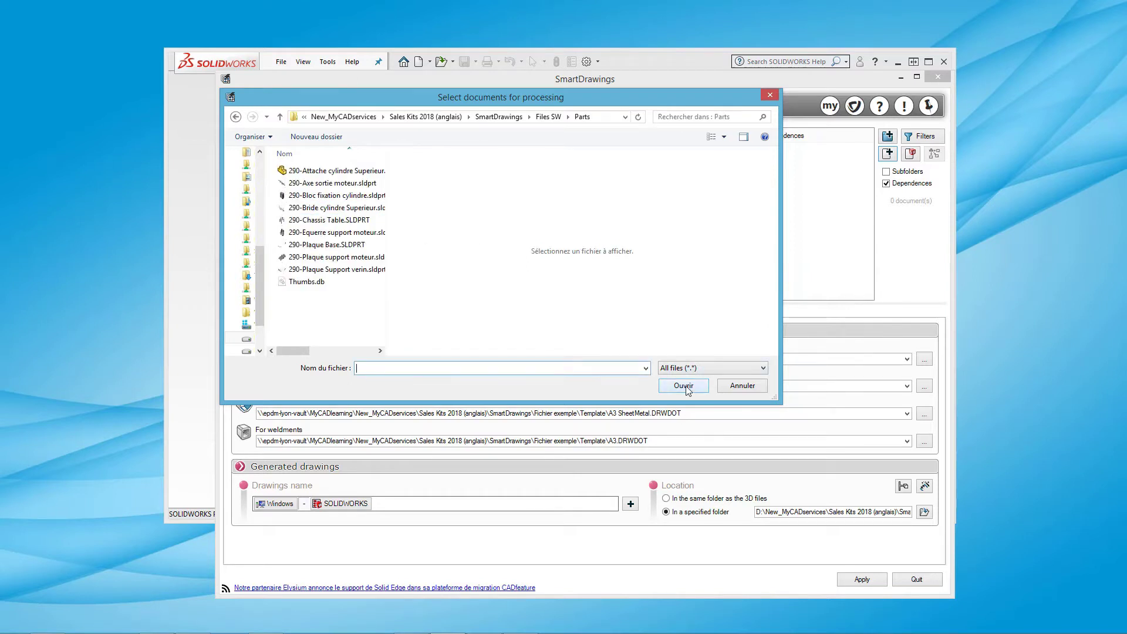
drag(375, 300, 329, 174)
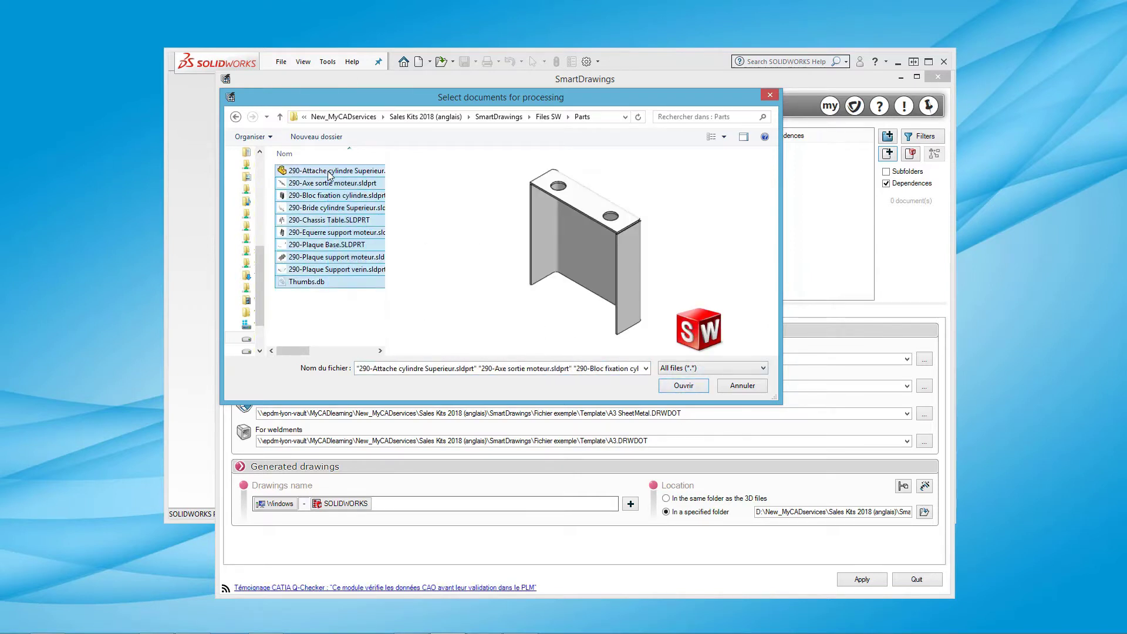
click(693, 388)
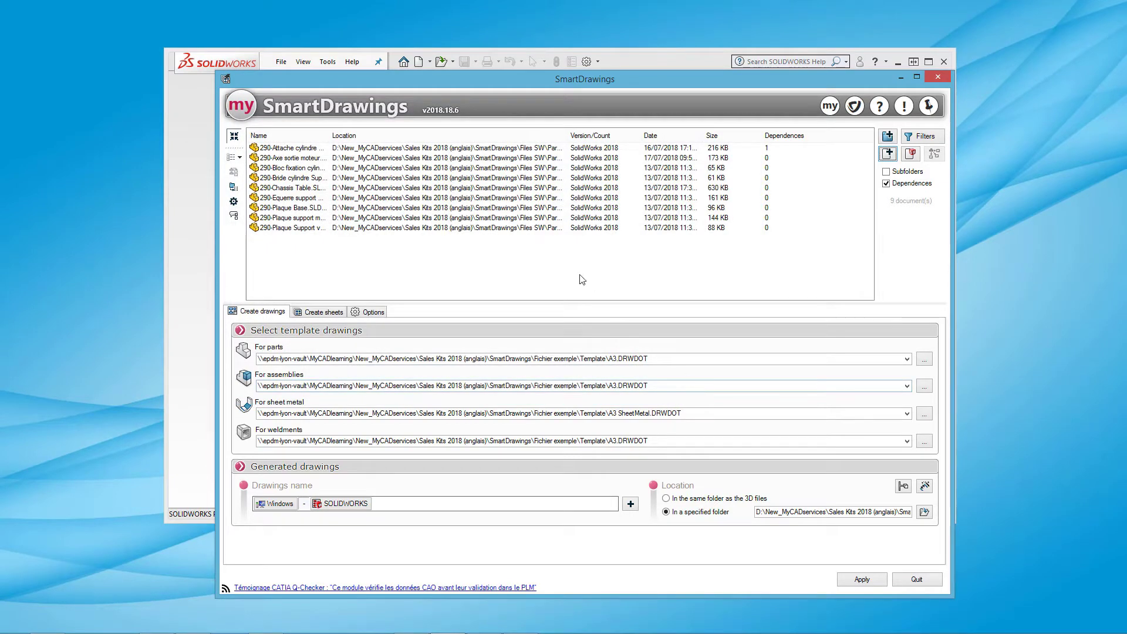
Step: Remove the nine individually listed part files with Suppress selected items
click(520, 188)
key(ctrl+a)
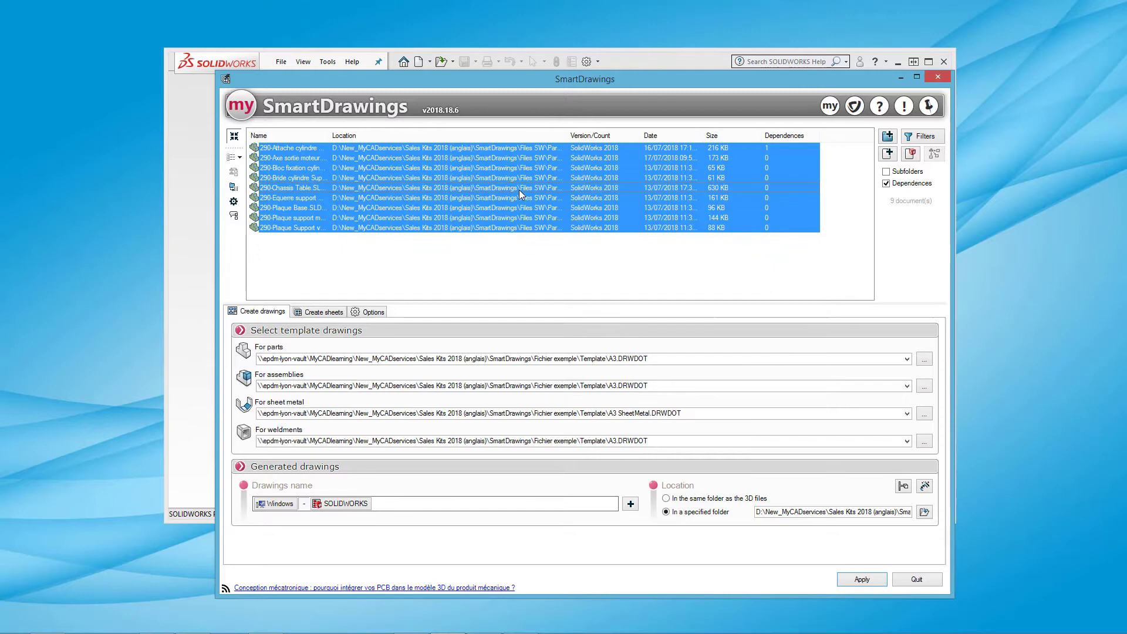
right_click(520, 193)
click(585, 298)
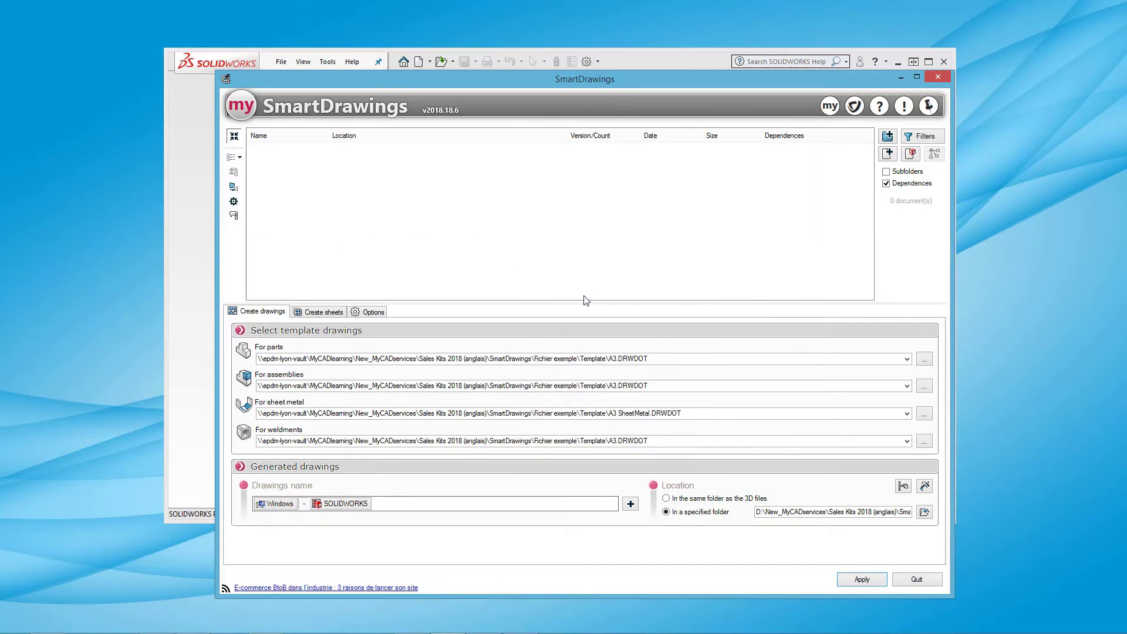
Step: Add the Files SW > Parts folder as one entry and narrow the Location column
click(887, 137)
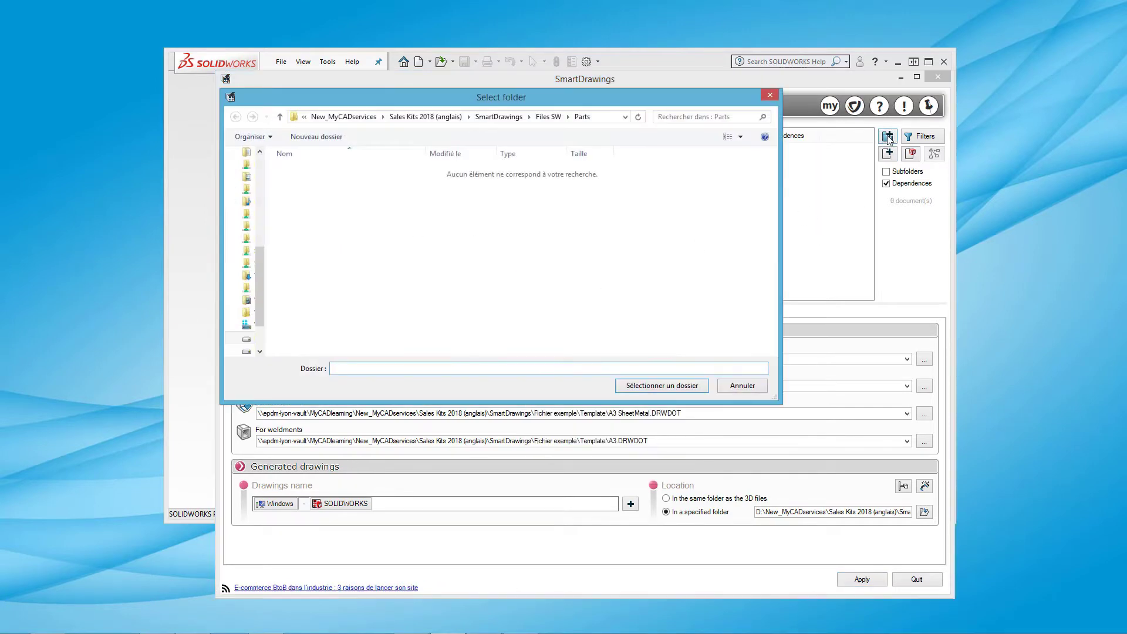
click(549, 116)
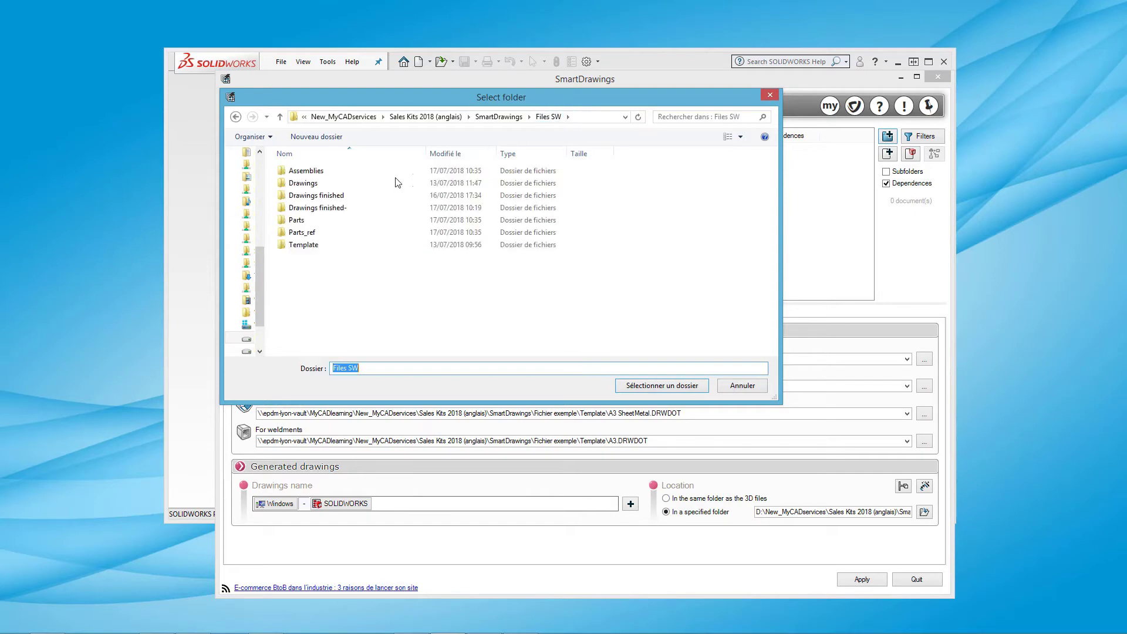
click(296, 220)
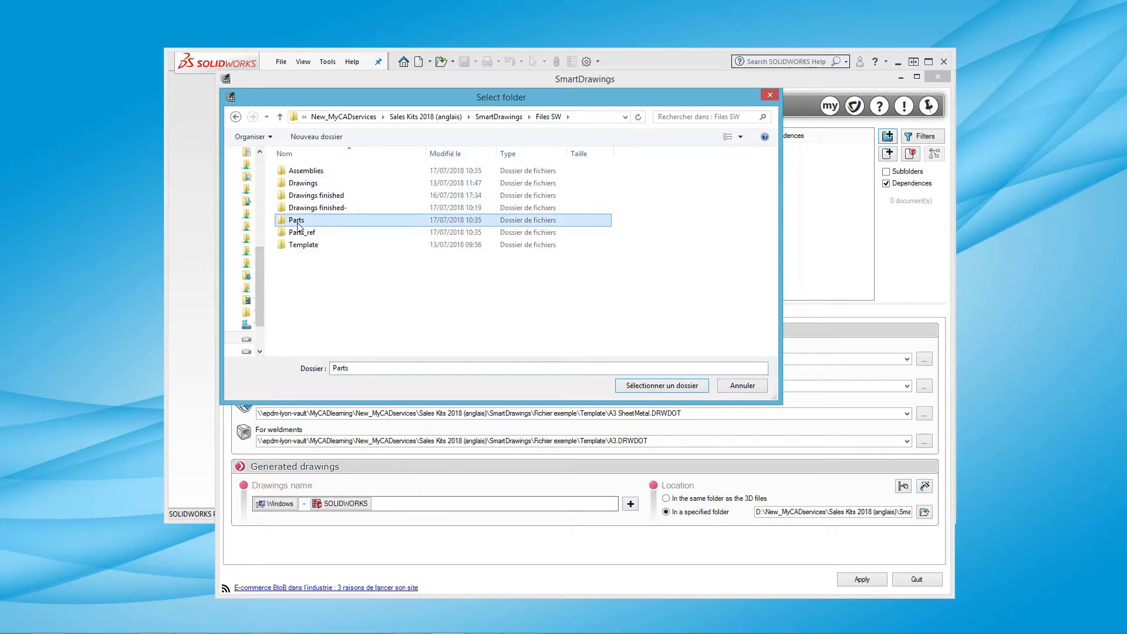
click(660, 386)
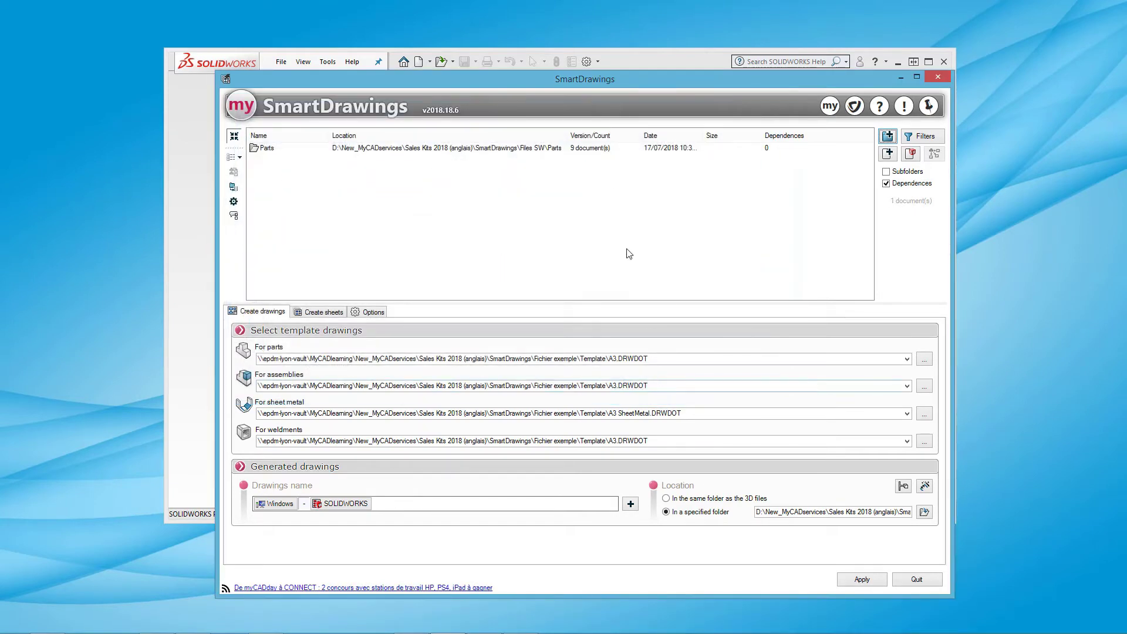
drag(566, 136, 542, 135)
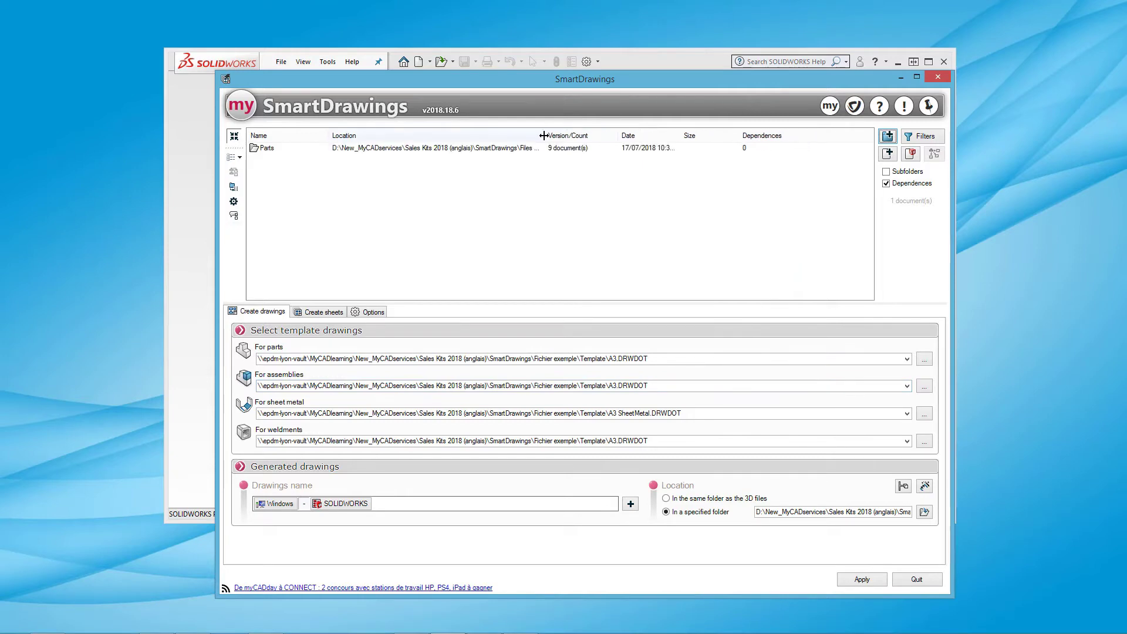
click(567, 148)
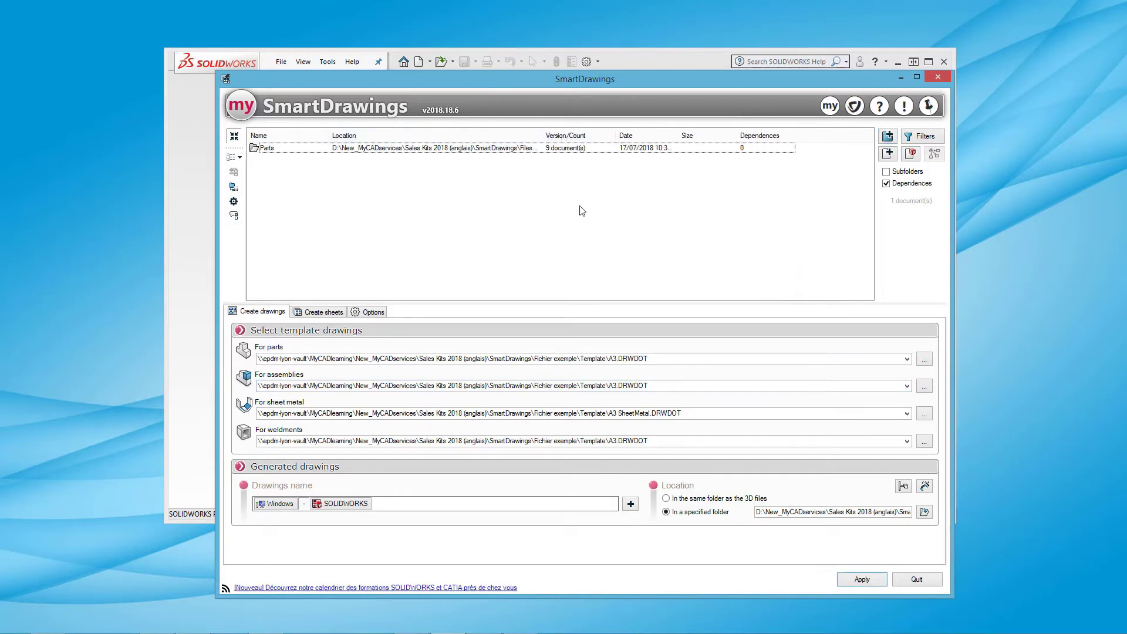
Step: Review the part, assembly, sheet metal and weldment template paths and the drawing-name field options
click(677, 360)
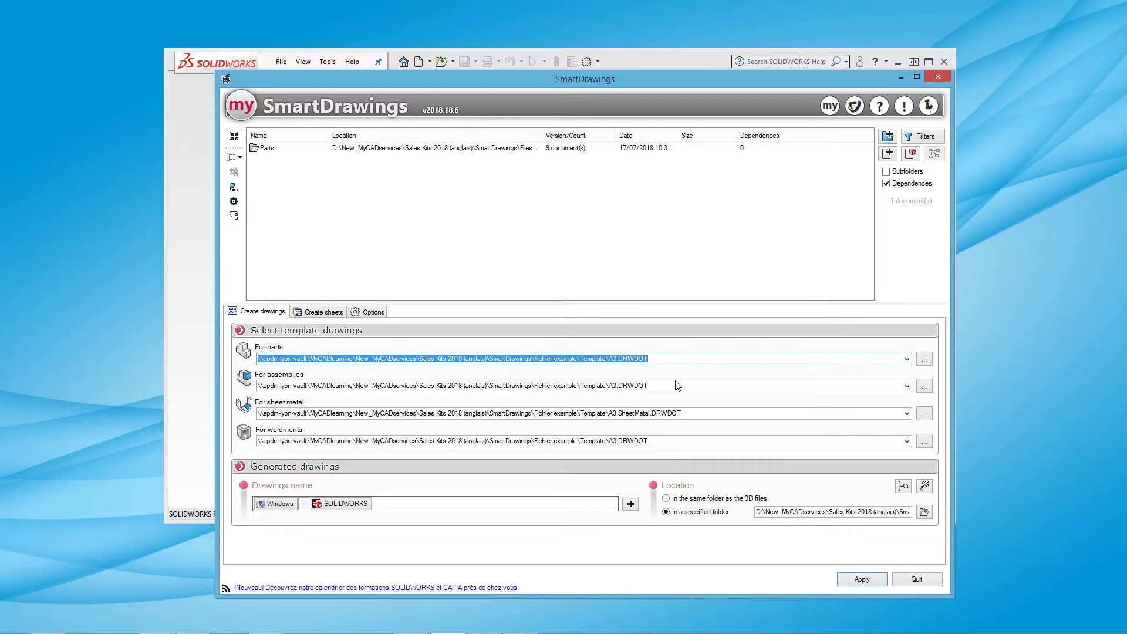
click(676, 385)
click(700, 415)
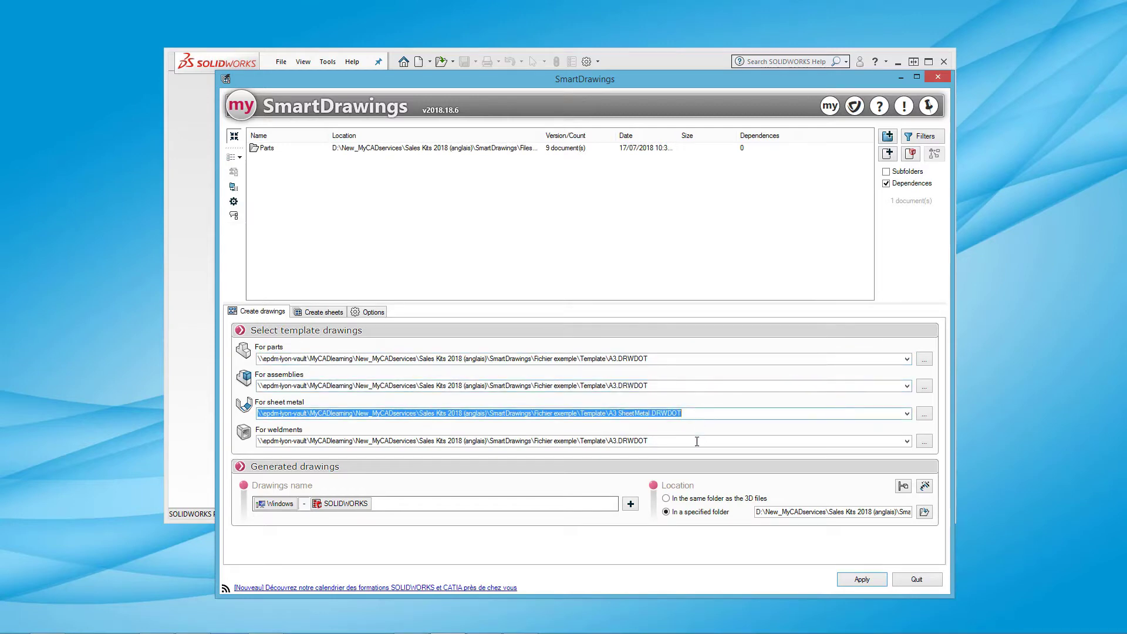
click(696, 441)
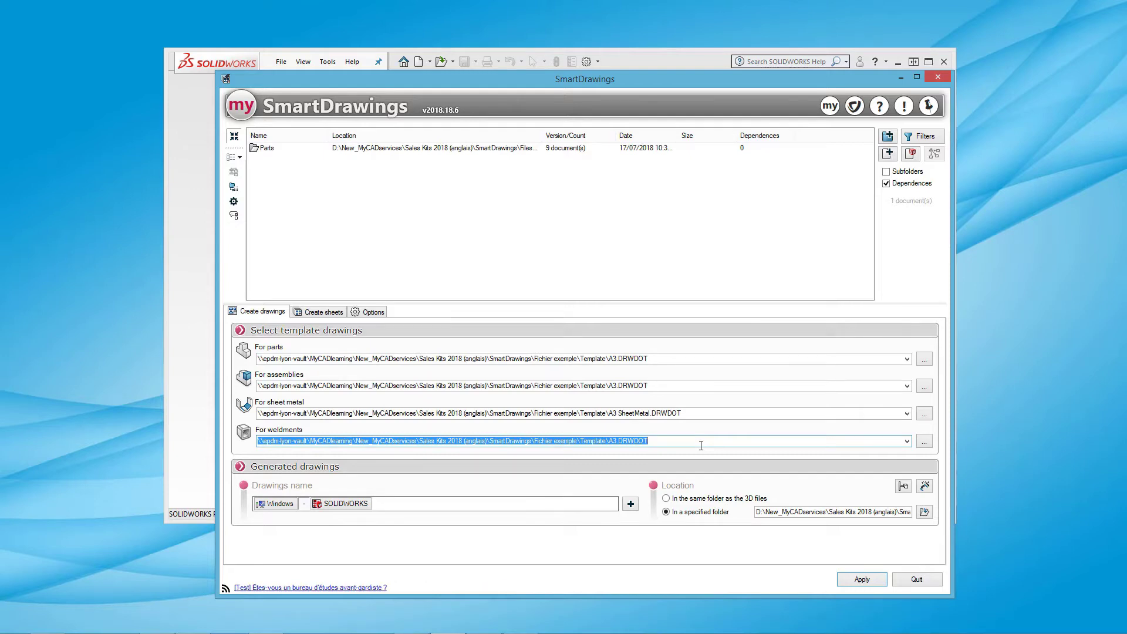
click(630, 504)
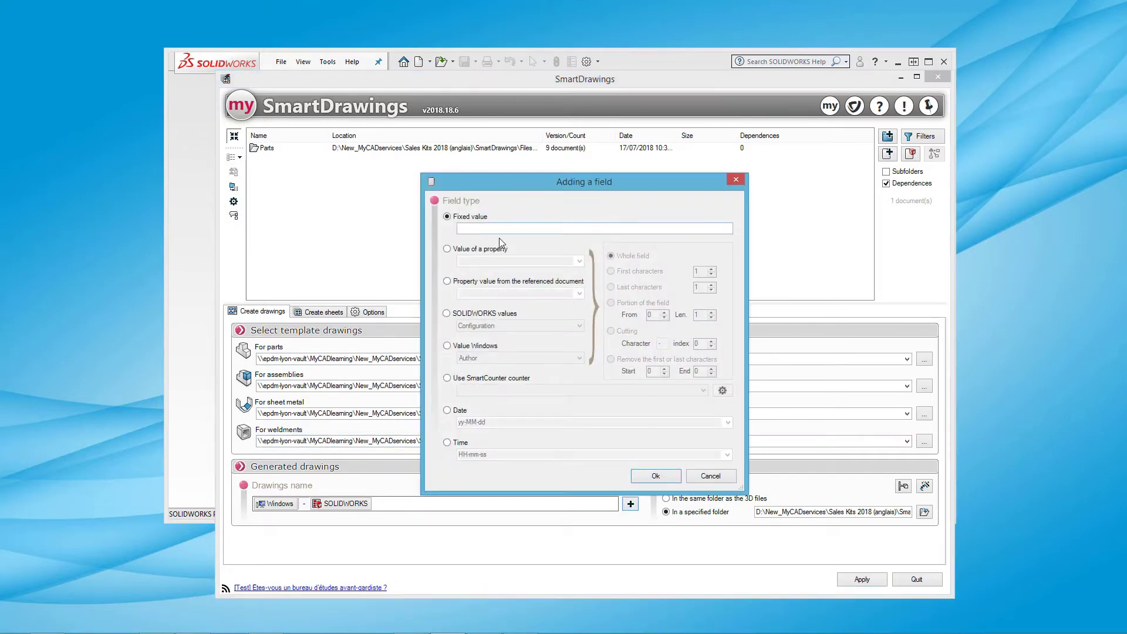
click(661, 474)
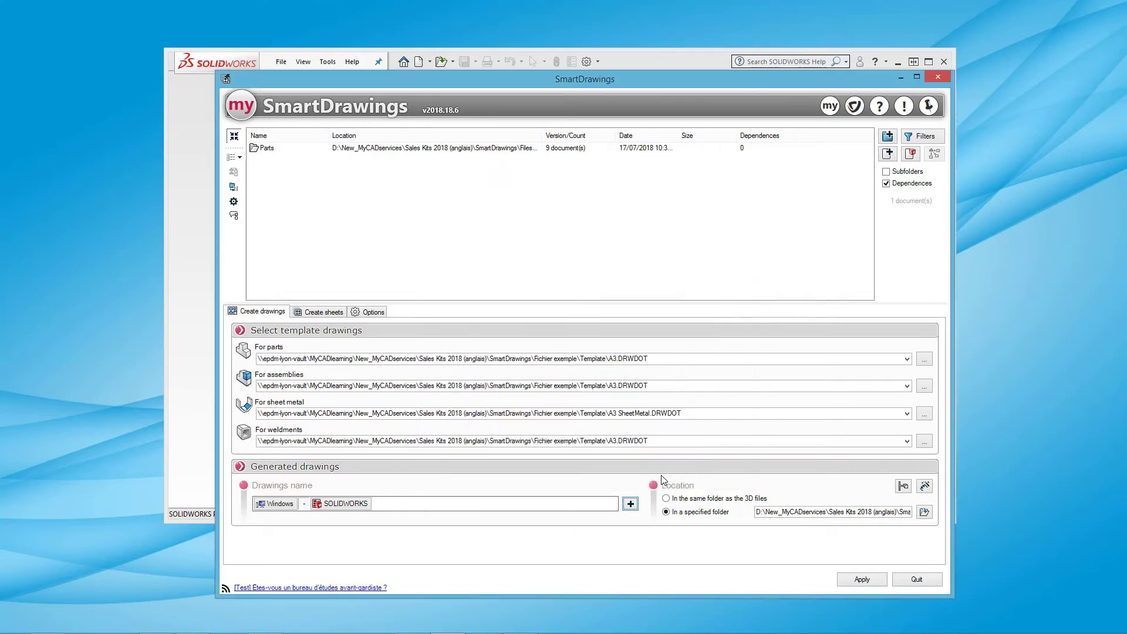
Step: Set the new drawings' location to the Drawings finished folder
click(925, 512)
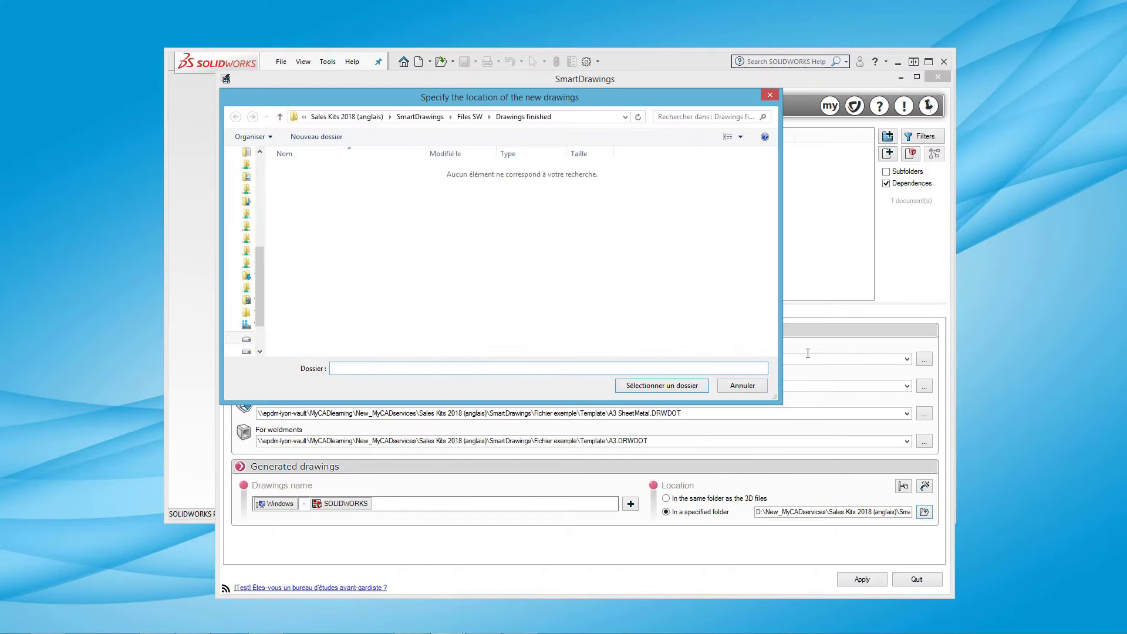
click(540, 123)
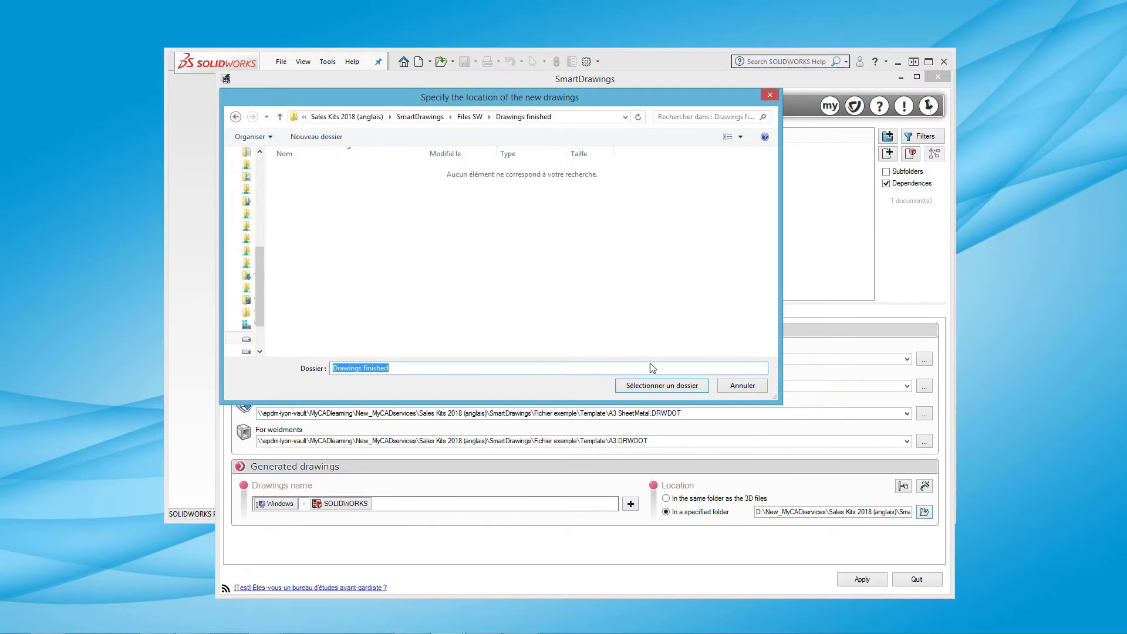
click(661, 387)
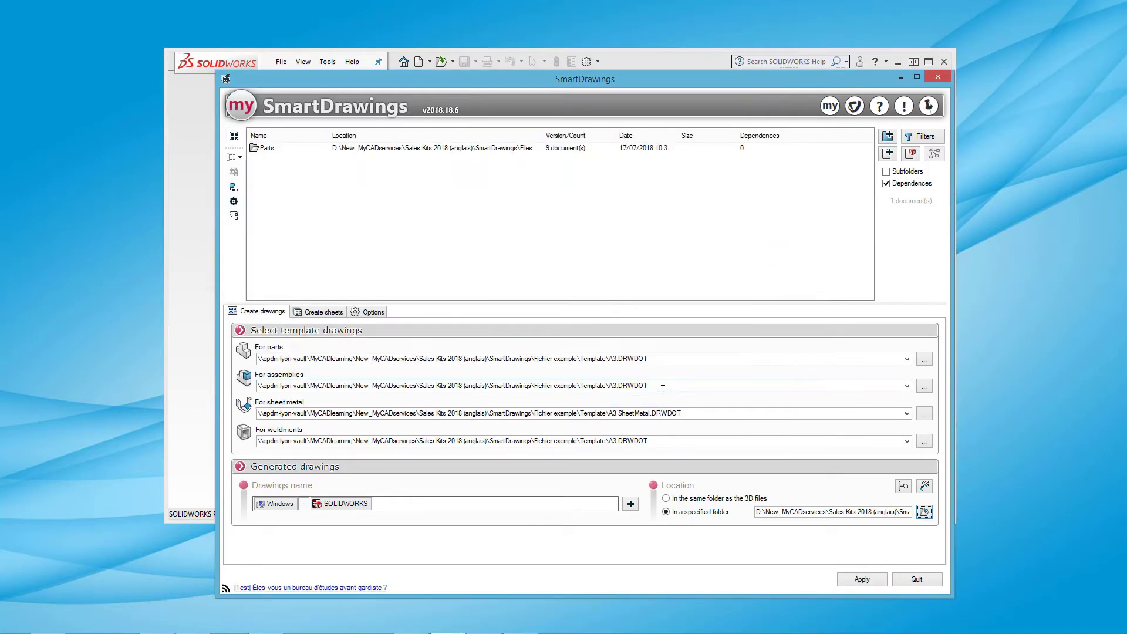
Step: In Dimension options, leave part annotations off and set Assembly objects to With dimensions
click(924, 486)
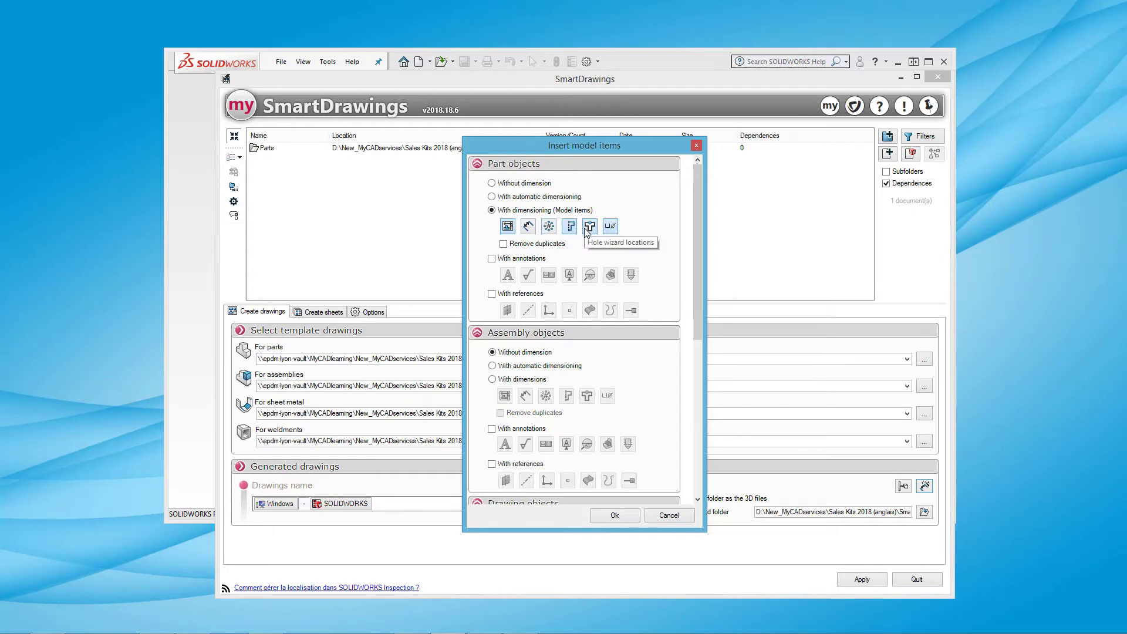
click(492, 261)
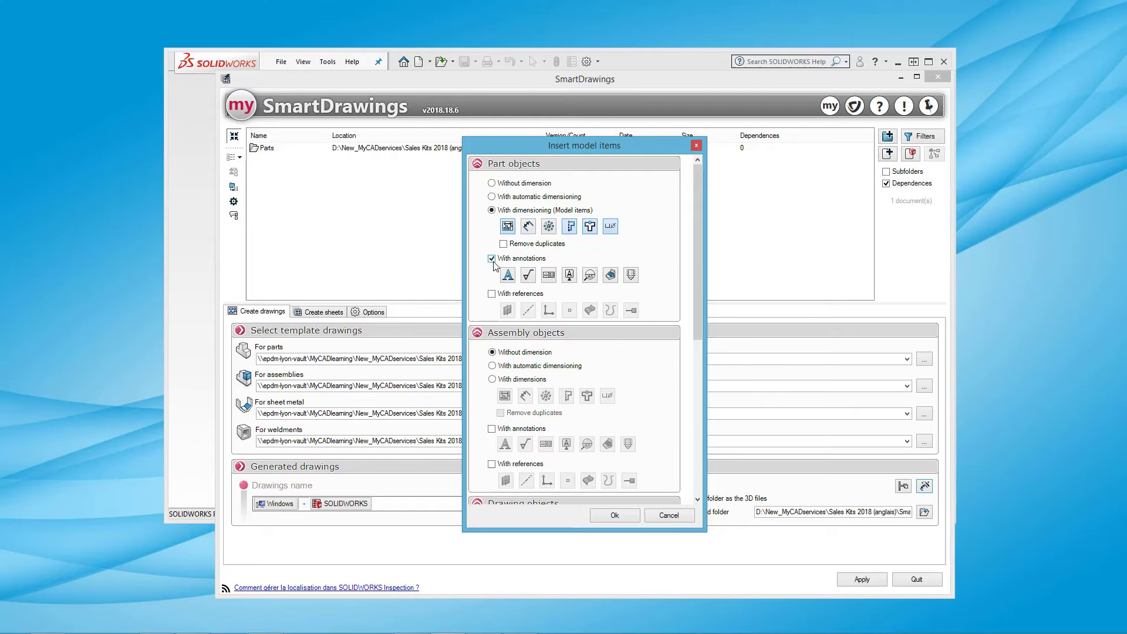
click(493, 261)
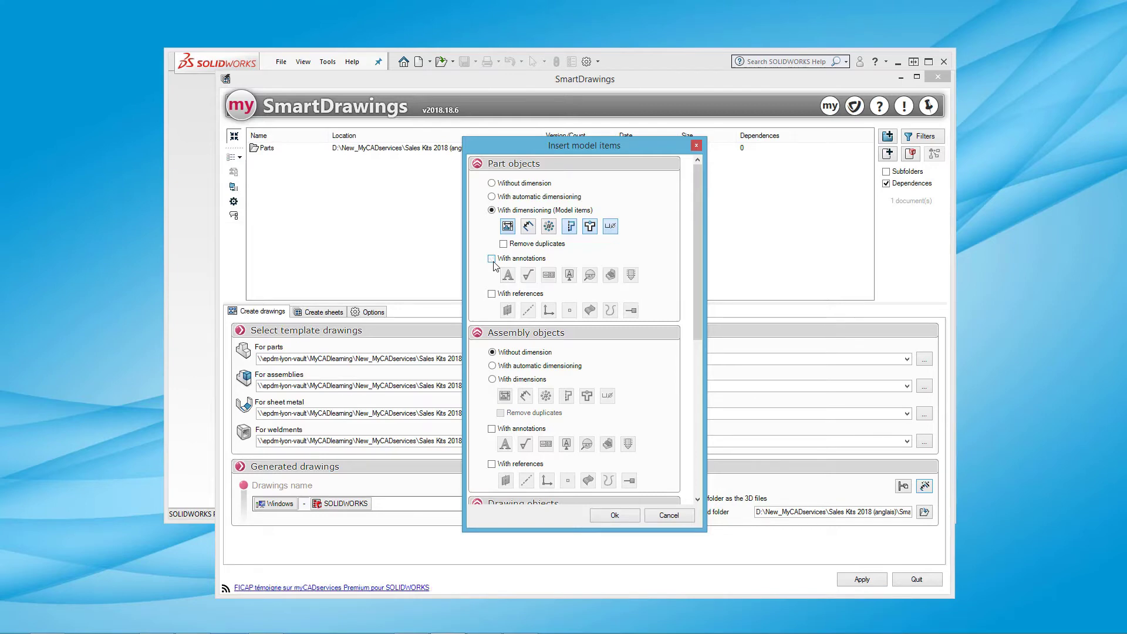
scroll(509, 359, down, 3)
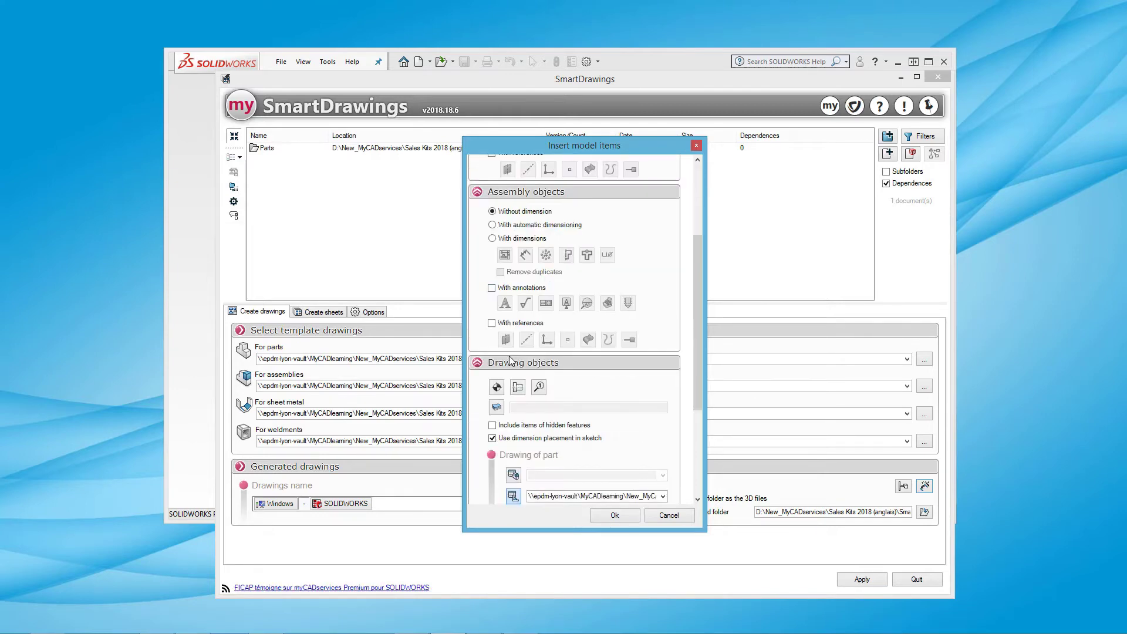
click(493, 226)
click(493, 238)
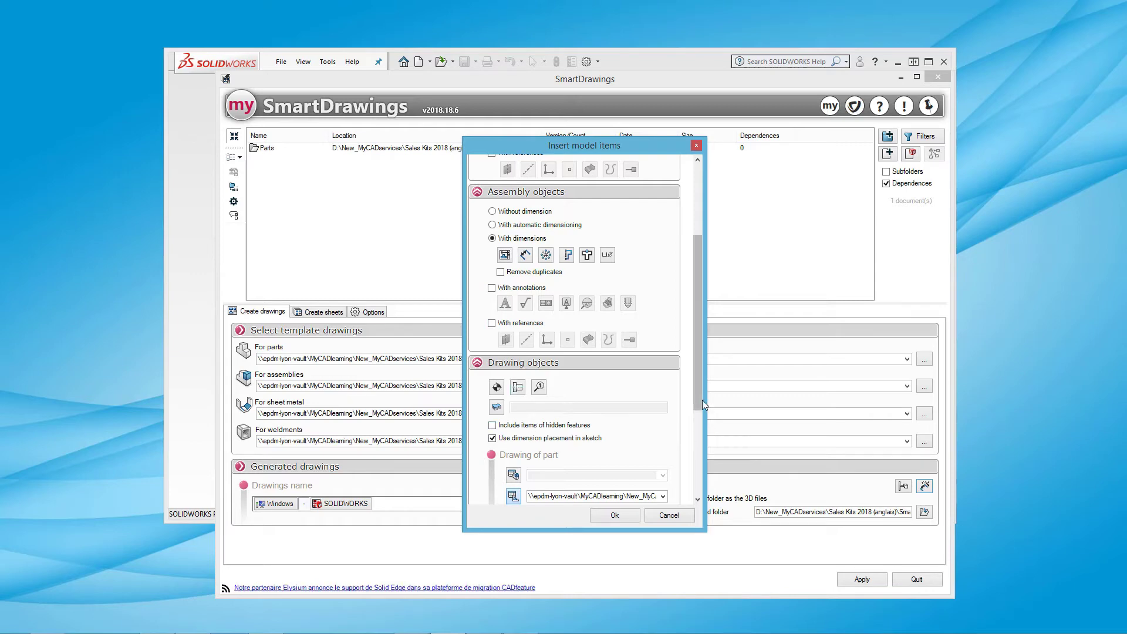
drag(702, 400, 698, 487)
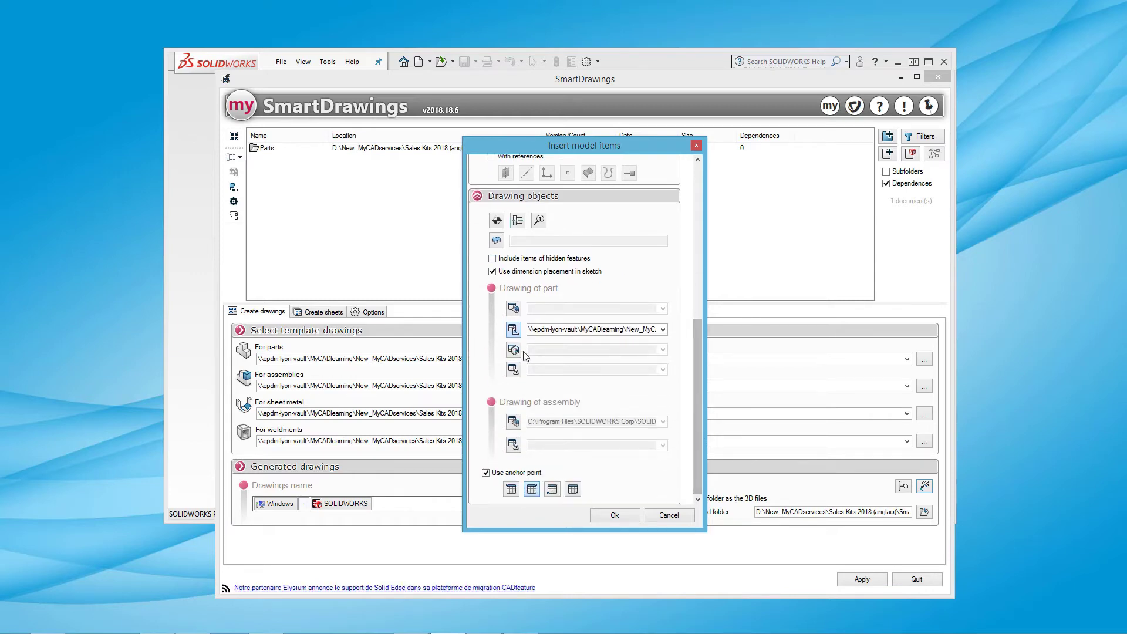
Step: Keep the current part template with anchor point placement on, confirm with Ok, and show the Options parameters
click(662, 330)
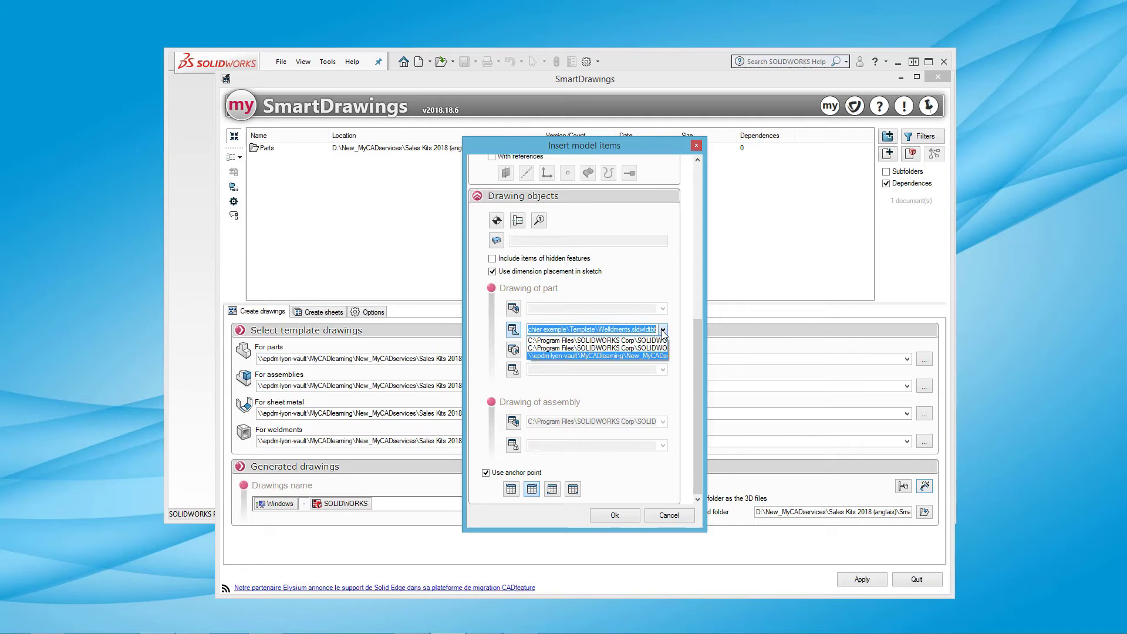
click(663, 332)
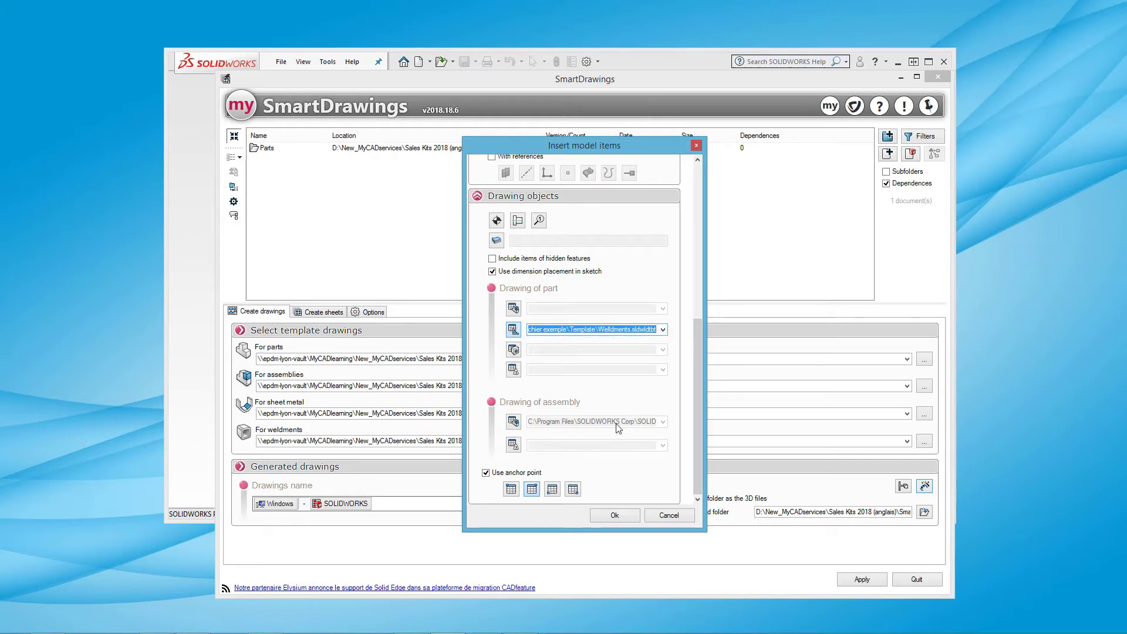
click(514, 423)
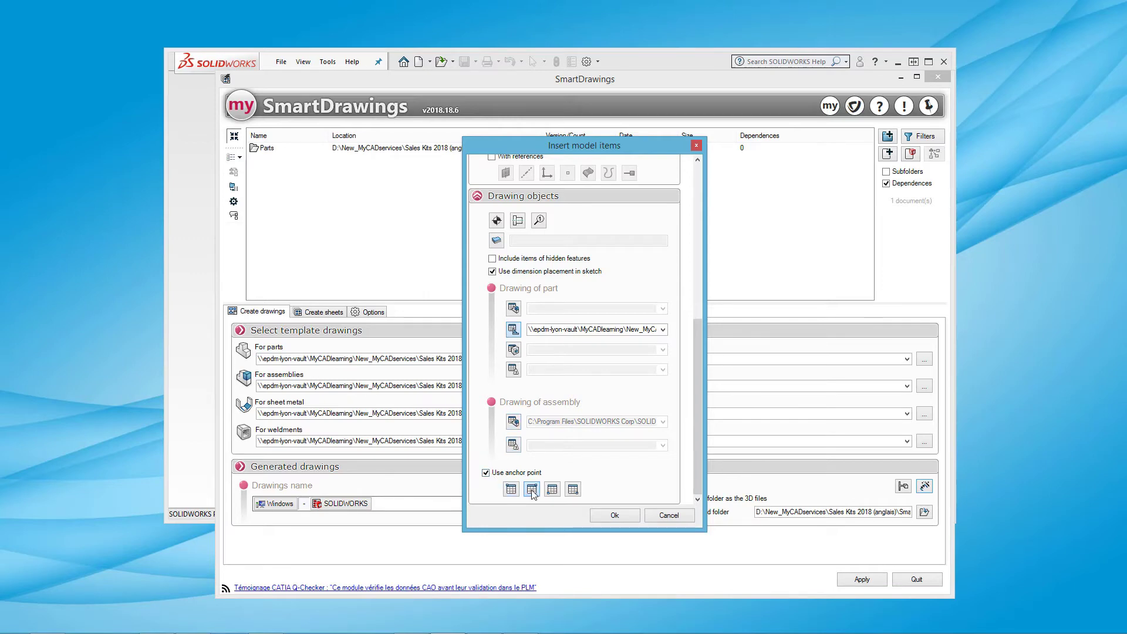
click(486, 473)
click(486, 473)
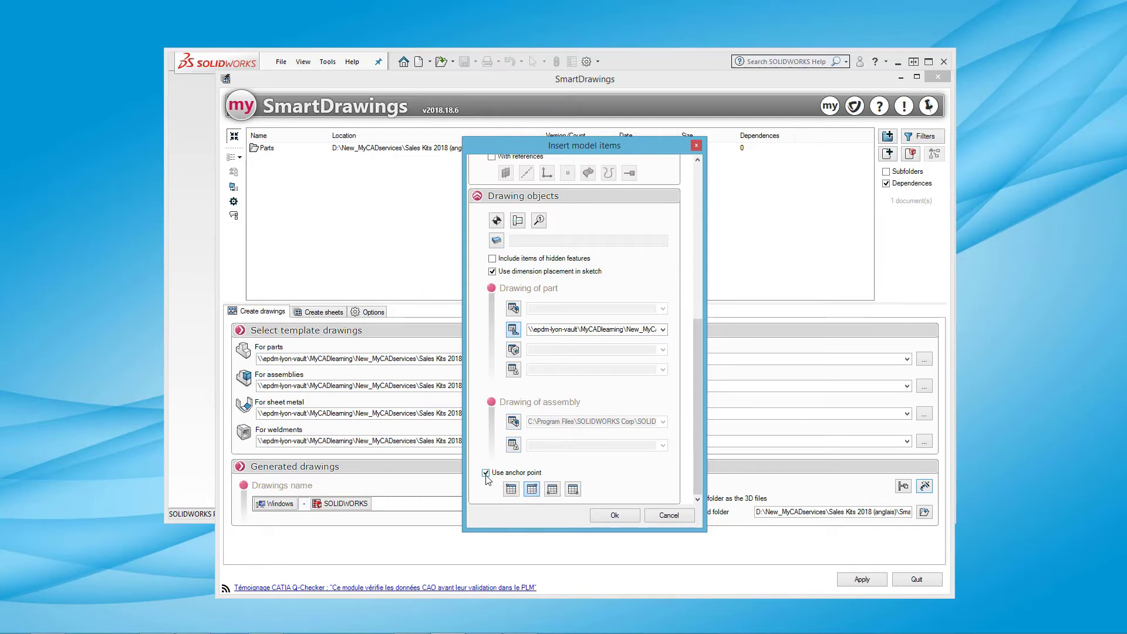
click(614, 516)
click(371, 312)
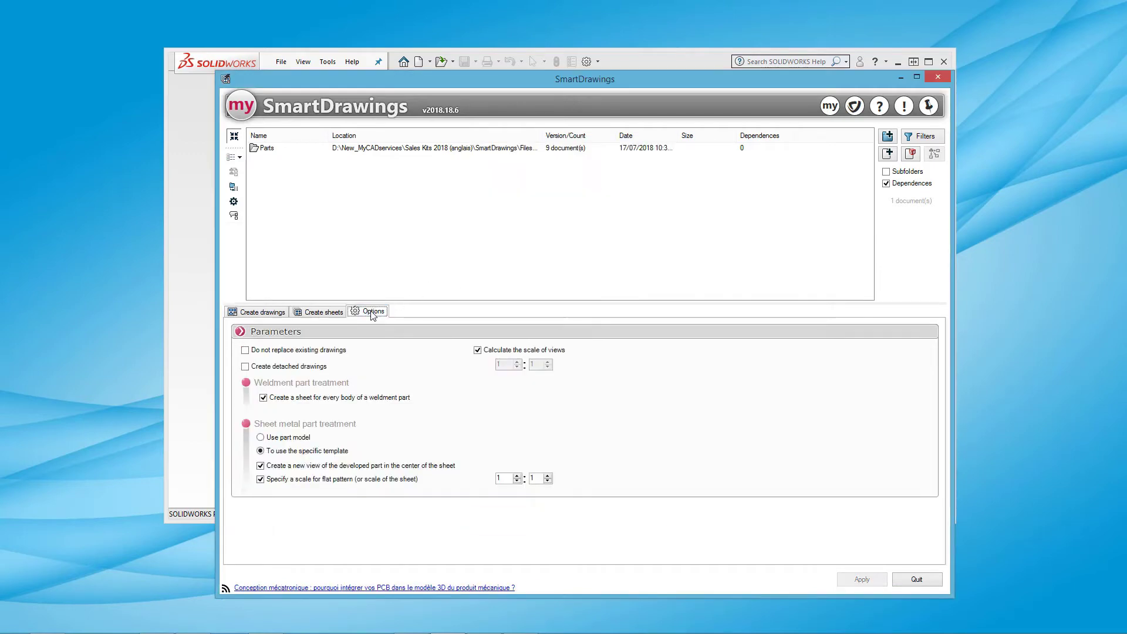
click(246, 351)
click(245, 351)
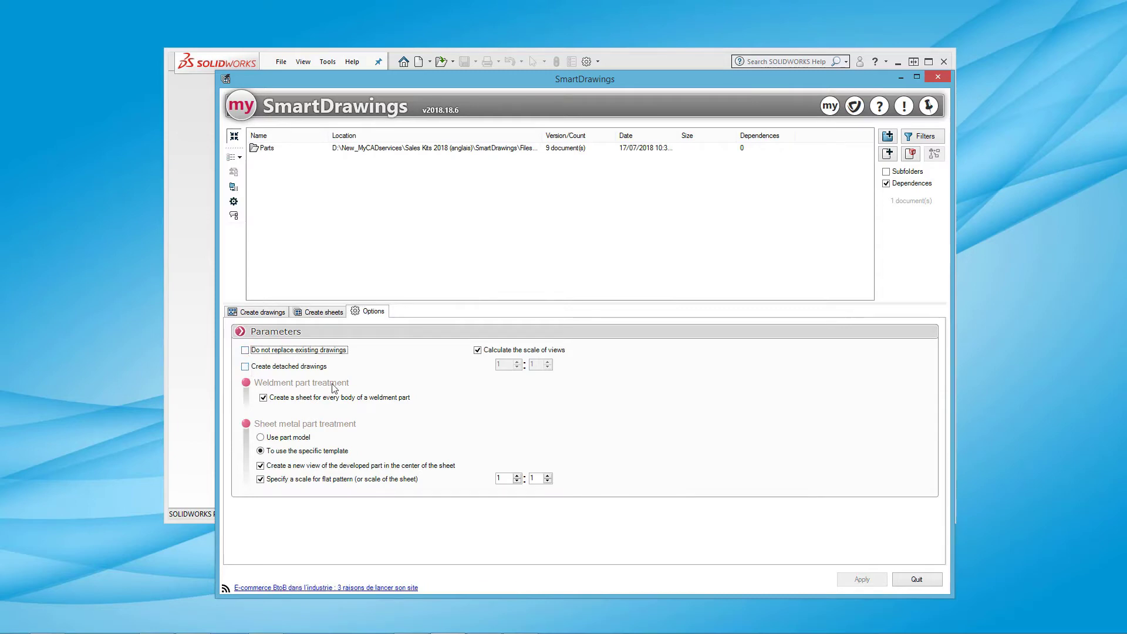
click(478, 351)
click(478, 350)
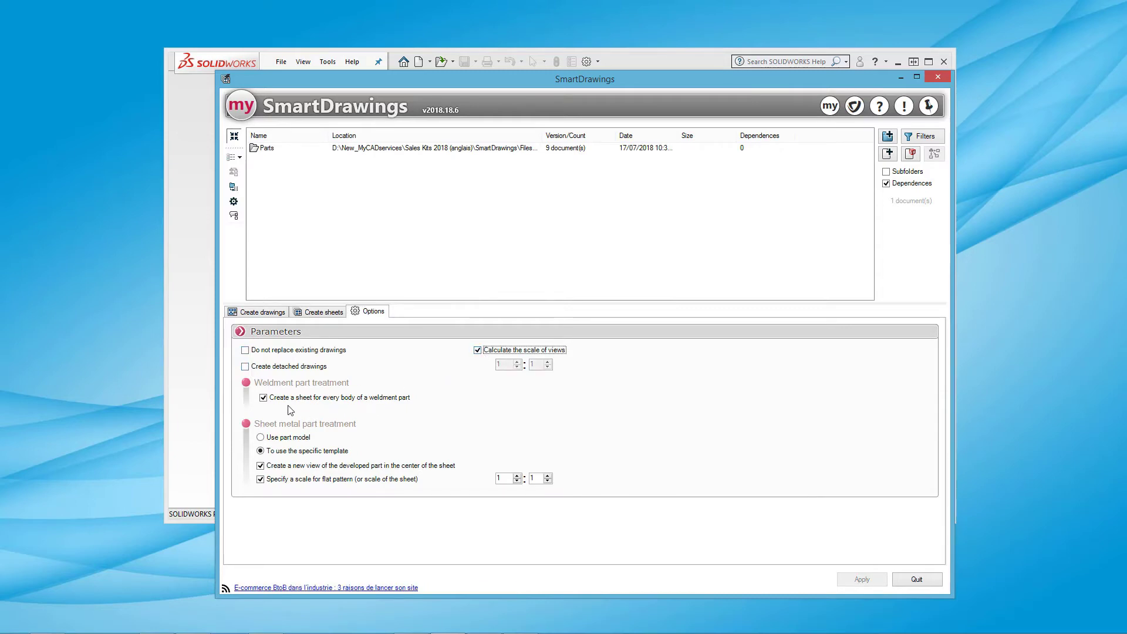
click(264, 398)
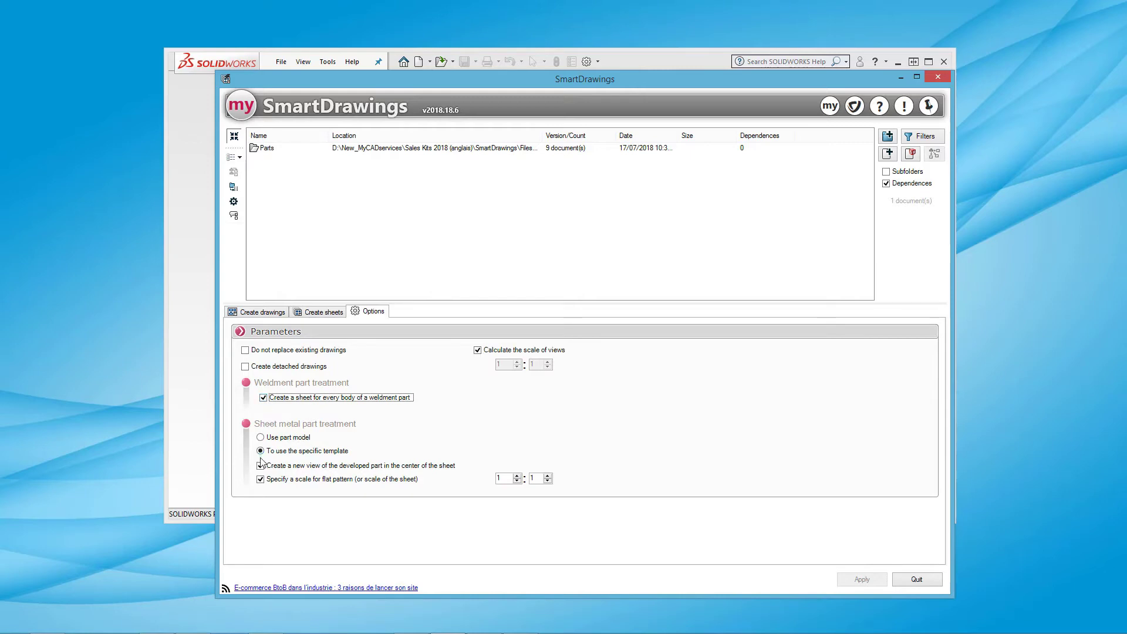
click(261, 479)
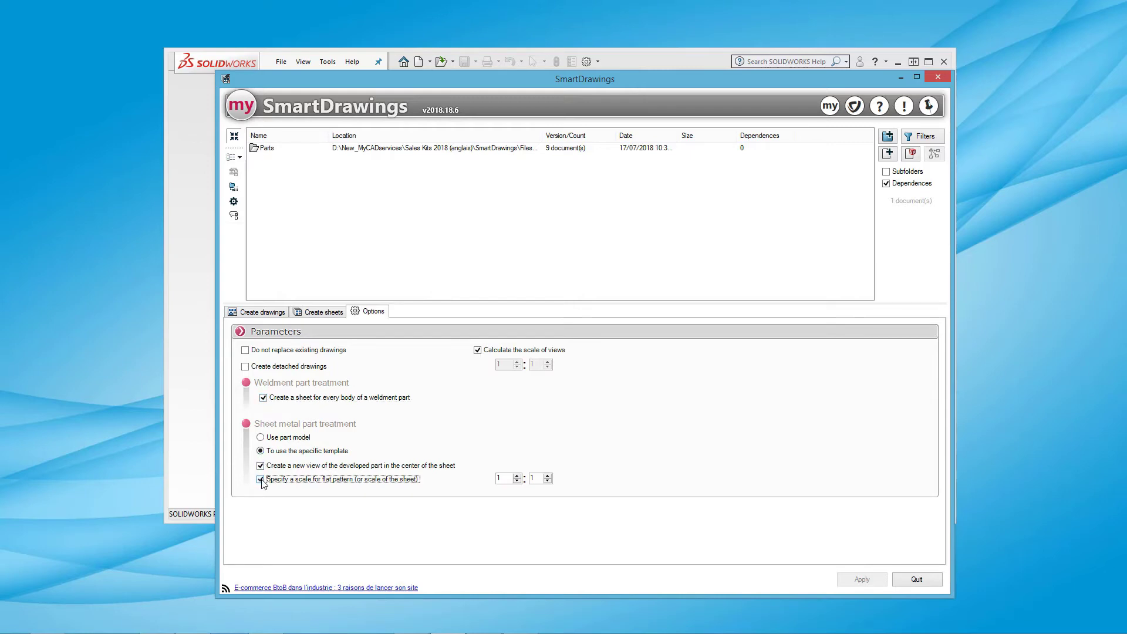
Step: Run Apply from the Create drawings tab to generate drawings for the nine Parts documents
click(271, 314)
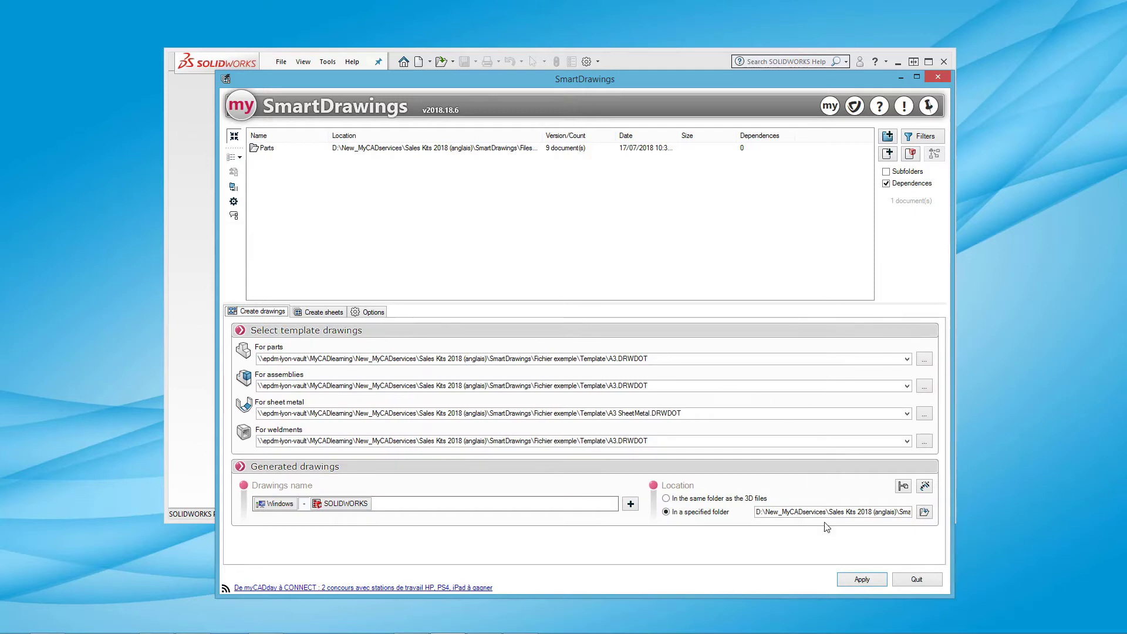
click(861, 579)
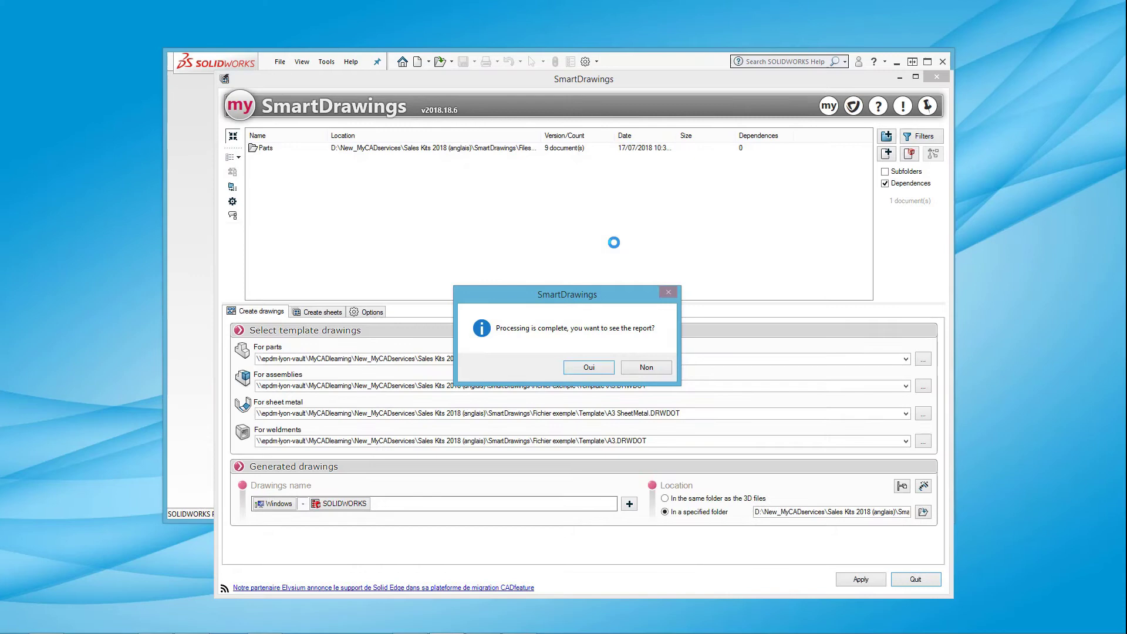
Step: Check in the report that all 9 documents succeeded with 0 failures, then minimize Chrome
click(589, 368)
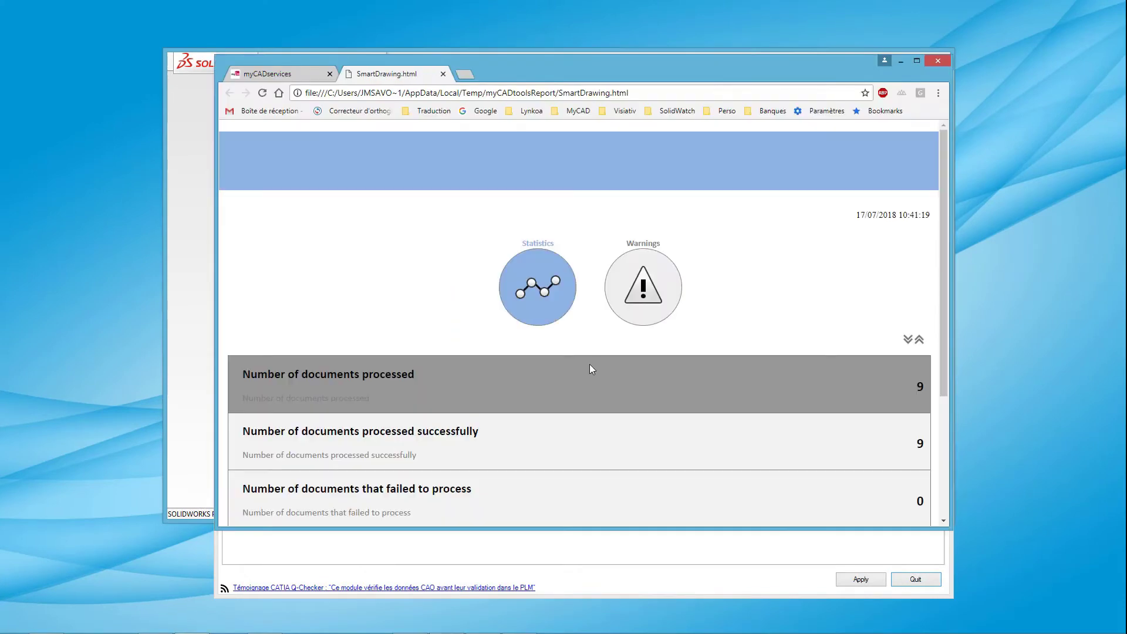
click(646, 297)
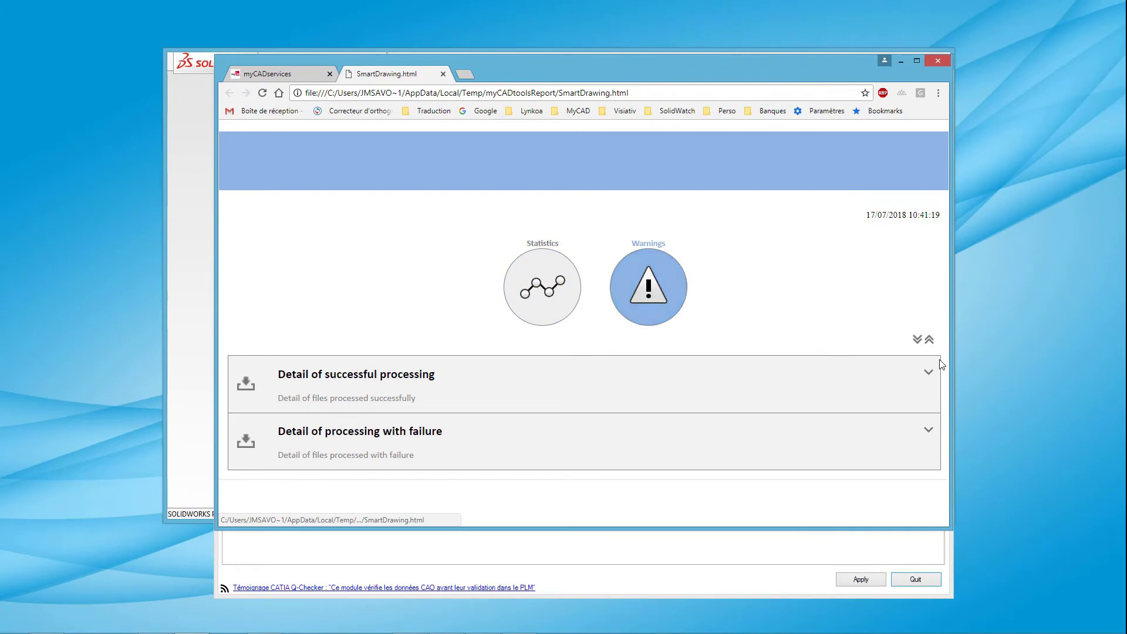
click(929, 379)
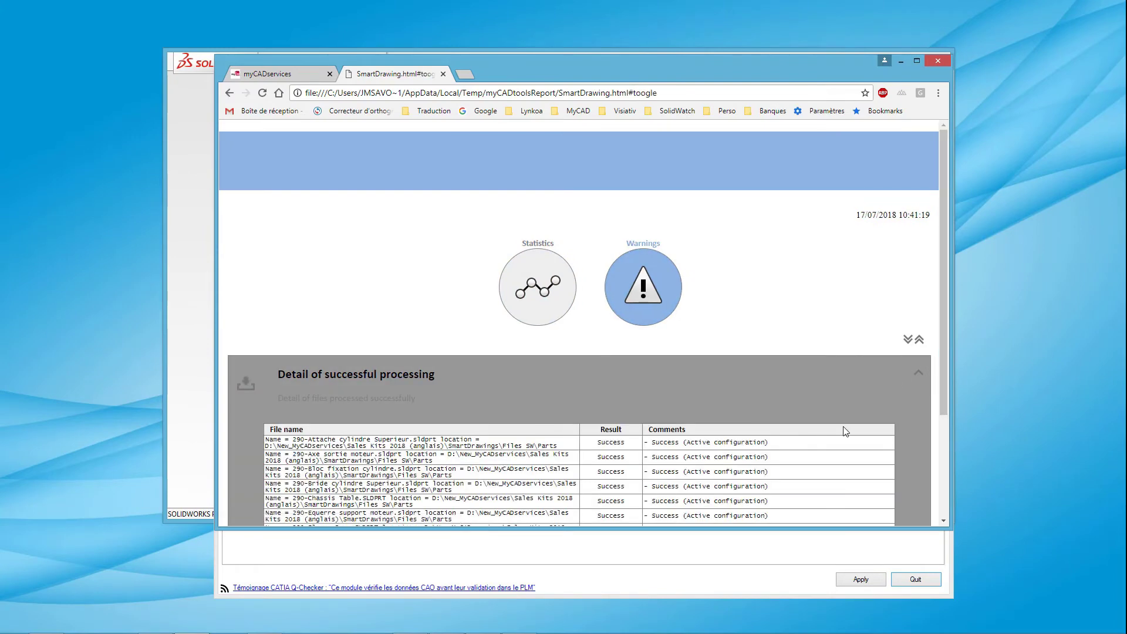
scroll(902, 390, down, 3)
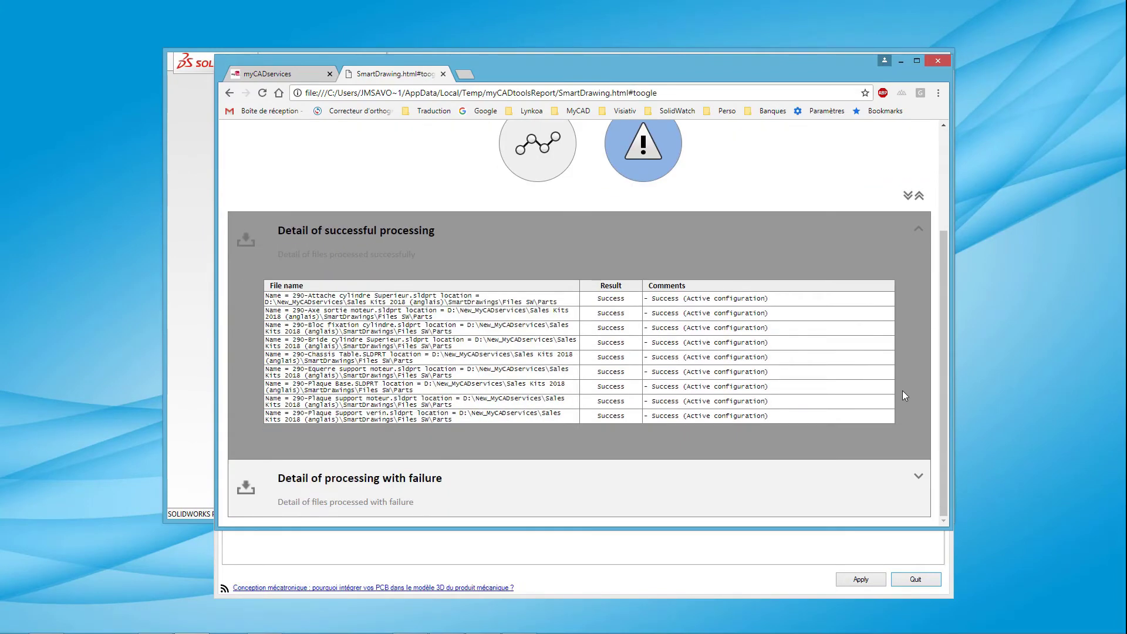
scroll(902, 390, up, 3)
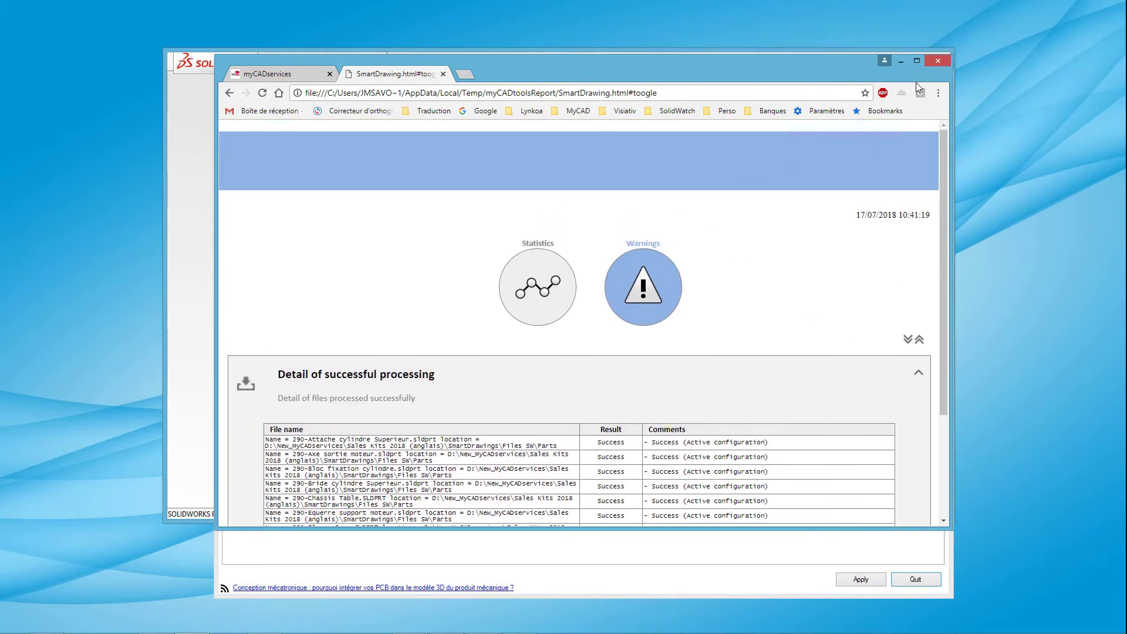
click(902, 62)
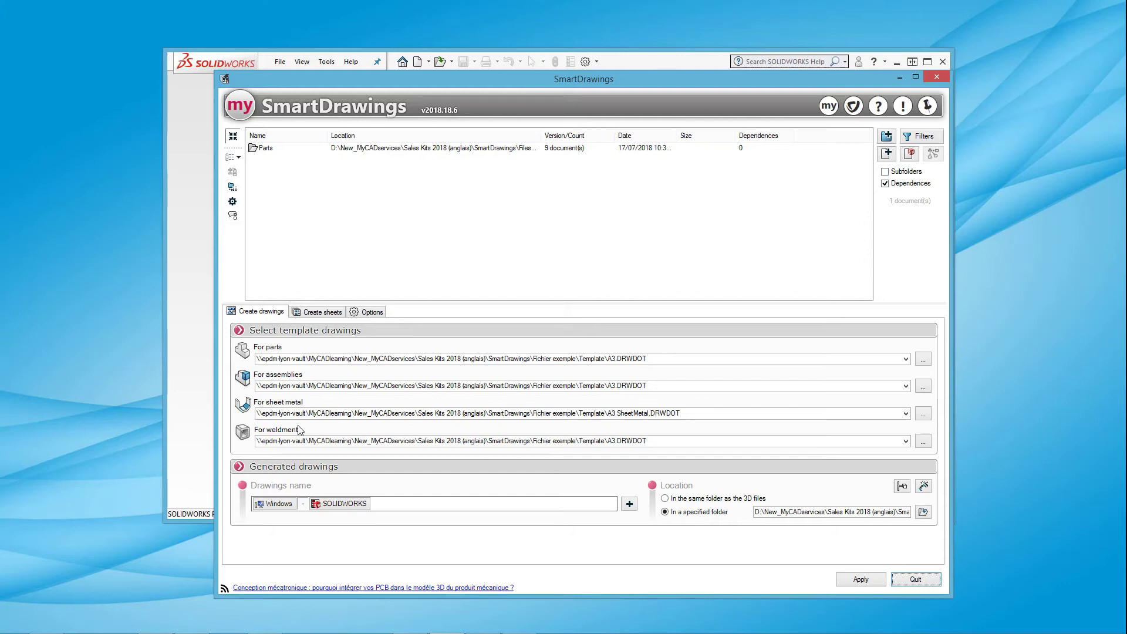
Step: Drag 290-Attache cylindre Superieur-Défaut.slddrw from the Drawings finished folder into SOLIDWORKS
mouse_move(39, 626)
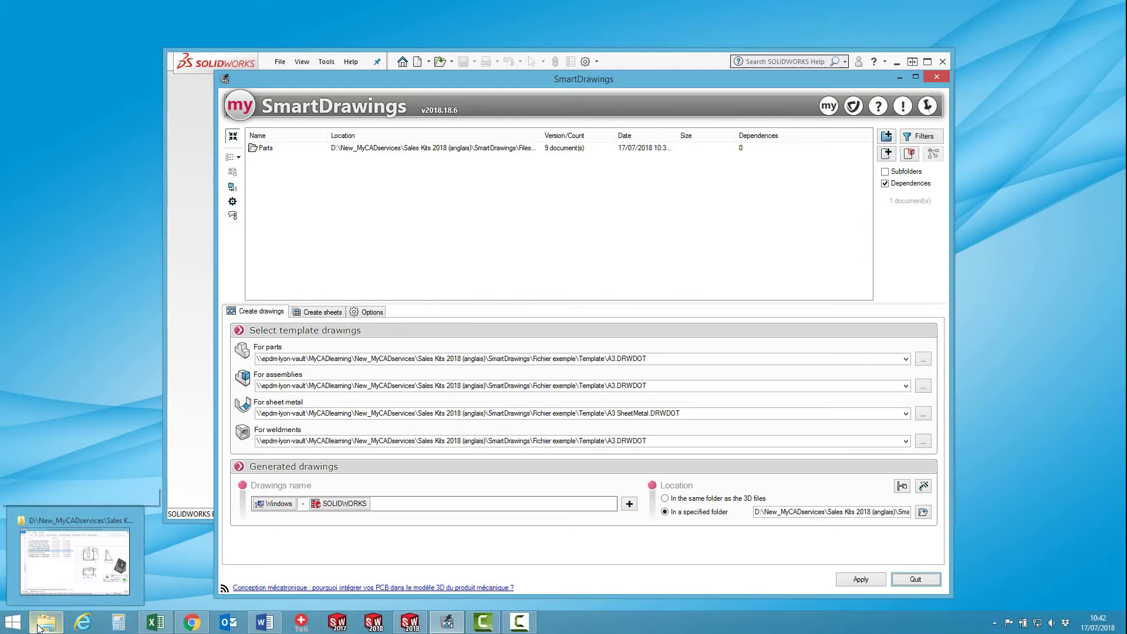
click(38, 627)
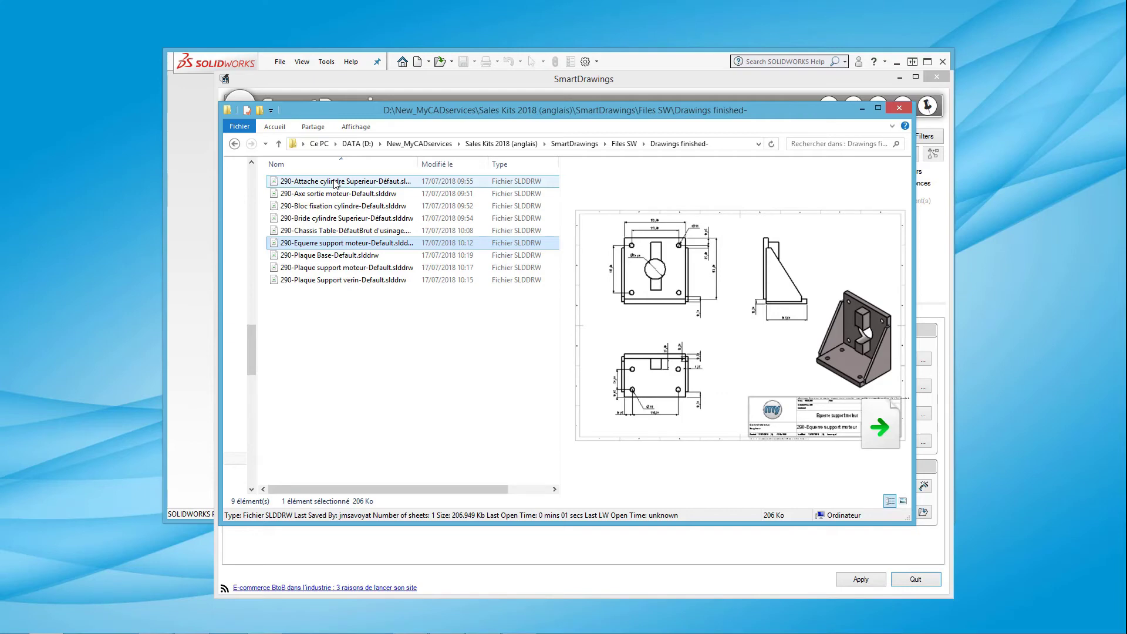
mouse_move(336, 183)
click(333, 182)
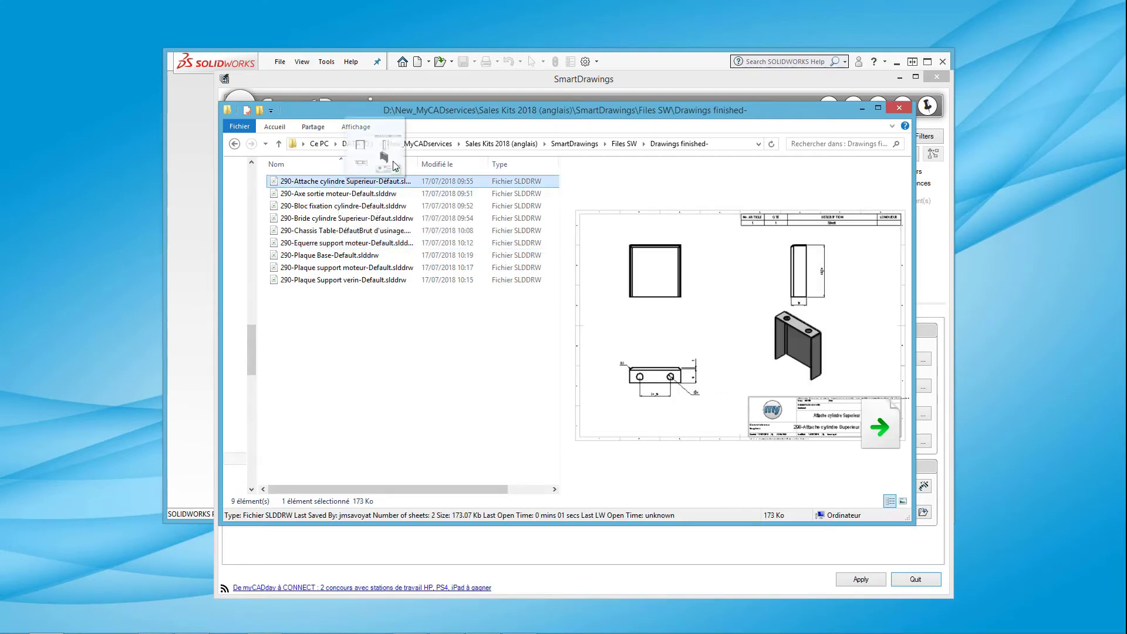
drag(395, 166, 512, 99)
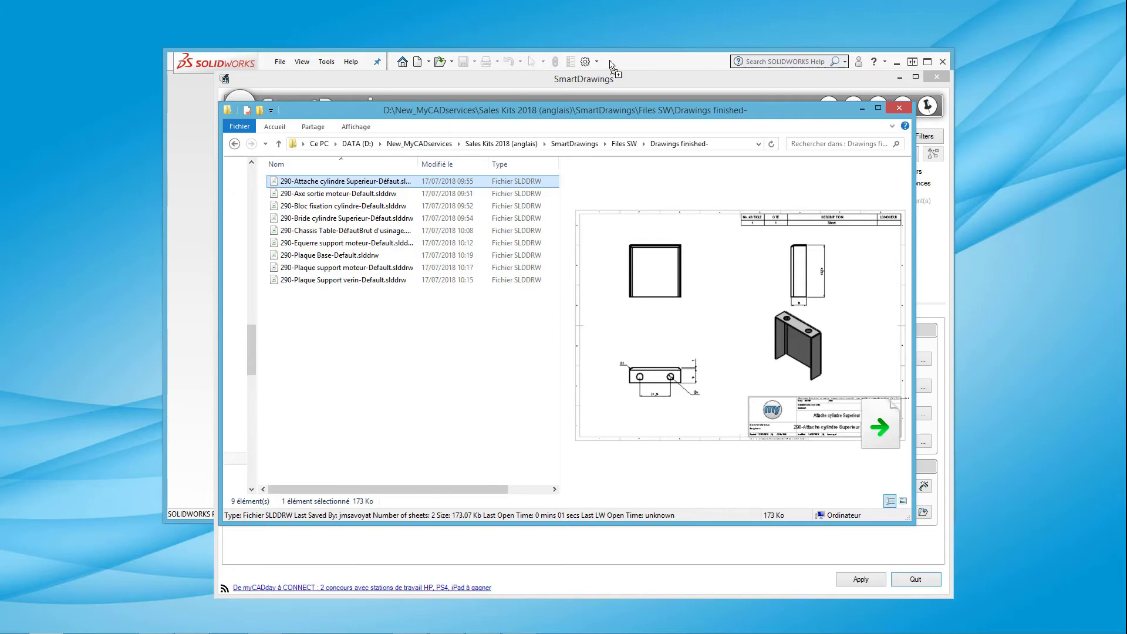
drag(610, 65, 610, 66)
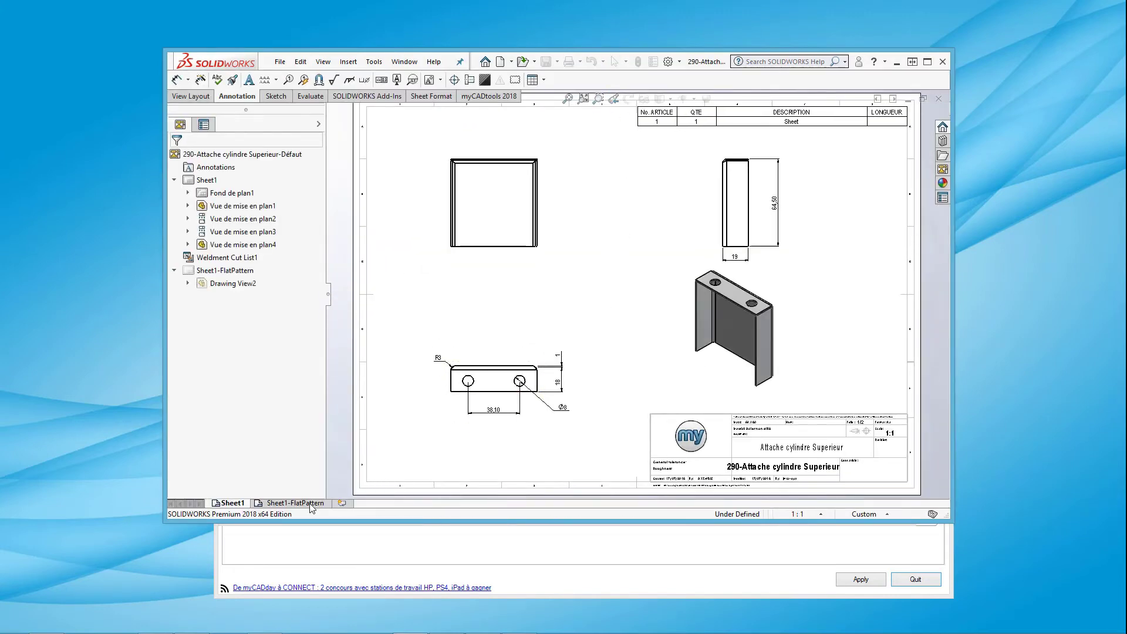
Step: View the Sheet1-FlatPattern sheet, then drag the 290-Chassis Table drawing into SOLIDWORKS
click(310, 505)
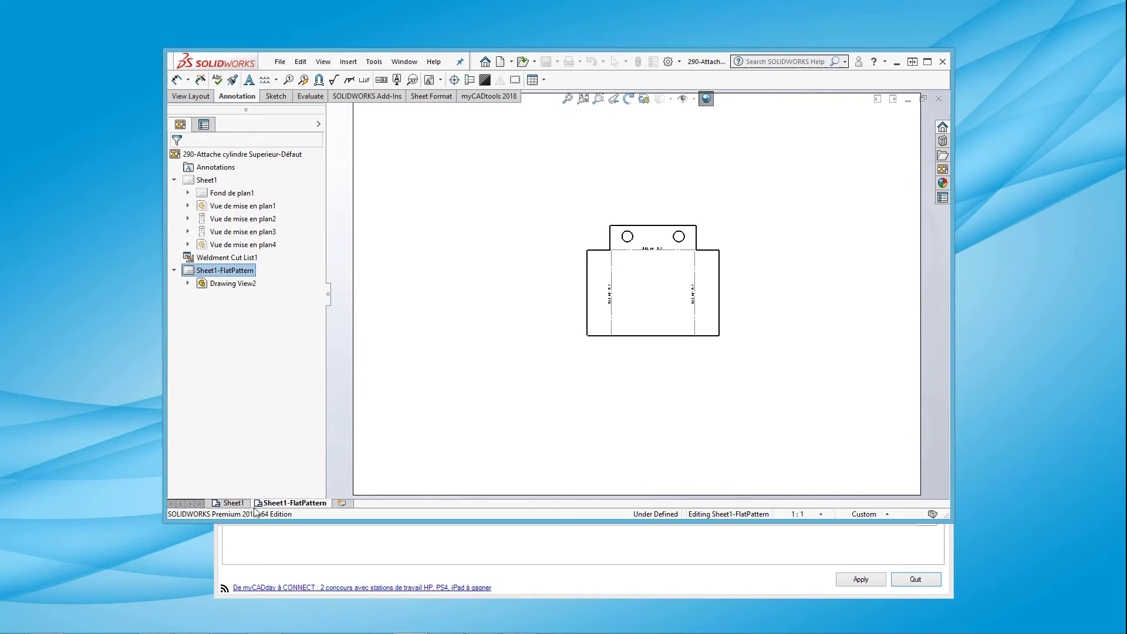
key(alt+Tab)
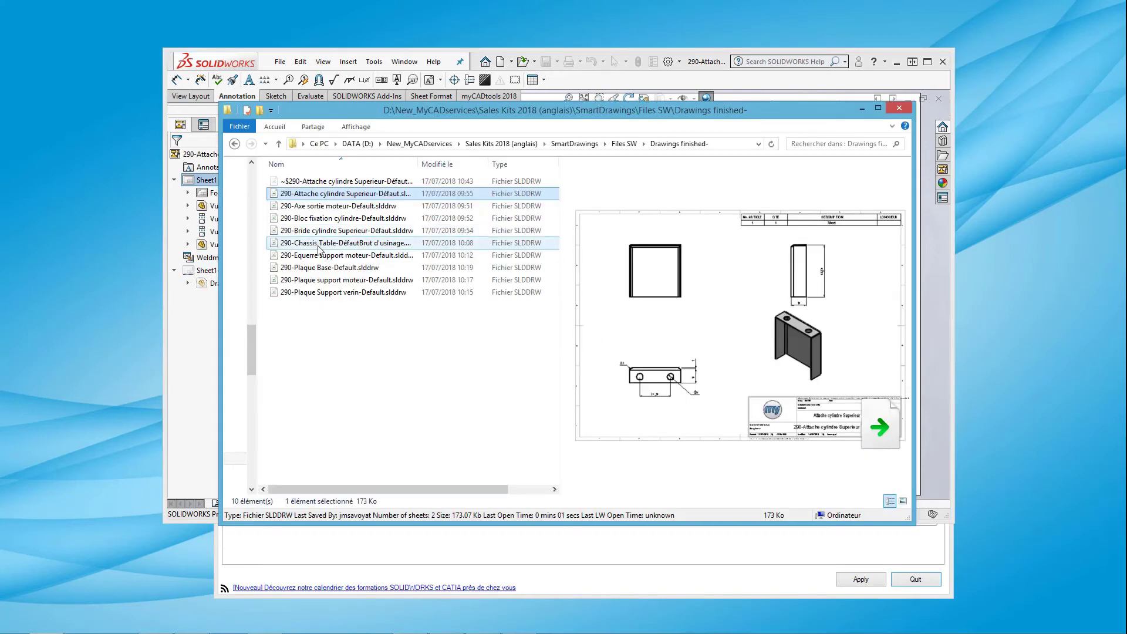
click(344, 238)
drag(344, 235, 591, 85)
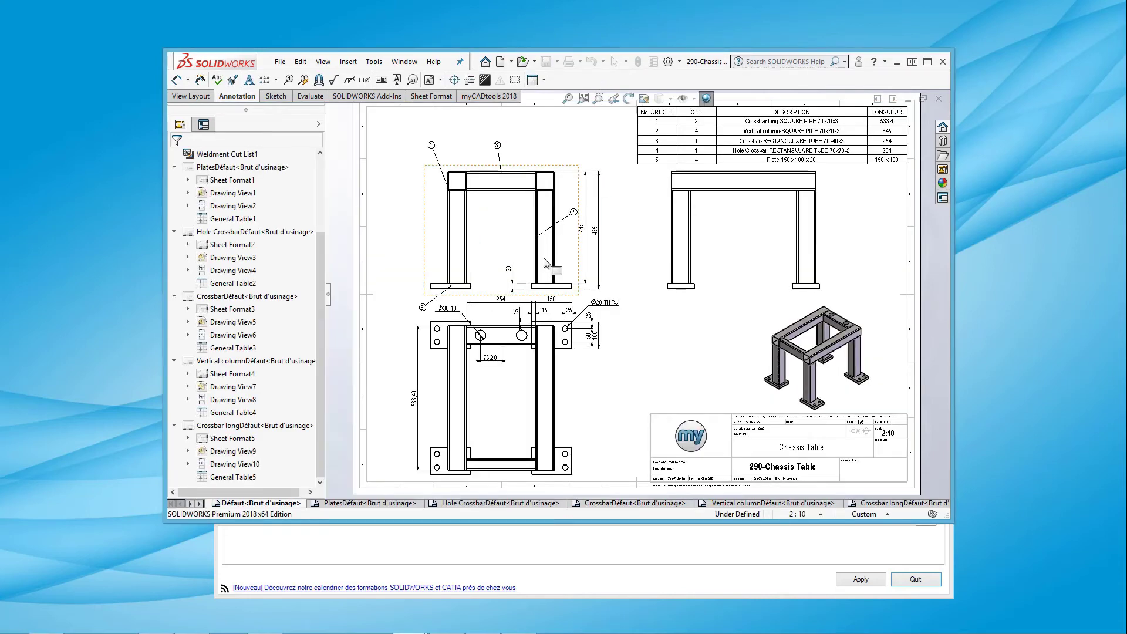
Step: Step through the Plates, Hole Crossbar, Crossbar, Vertical column, Crossbar long and Défaut sheets, then return to Explorer
click(378, 503)
click(480, 503)
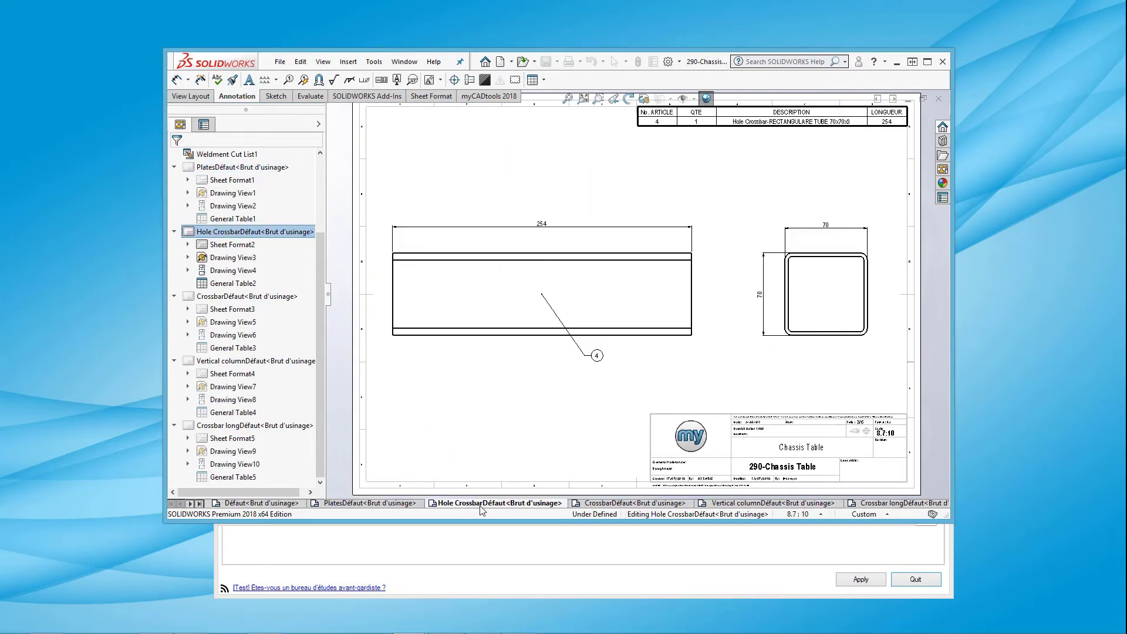
click(615, 503)
click(729, 503)
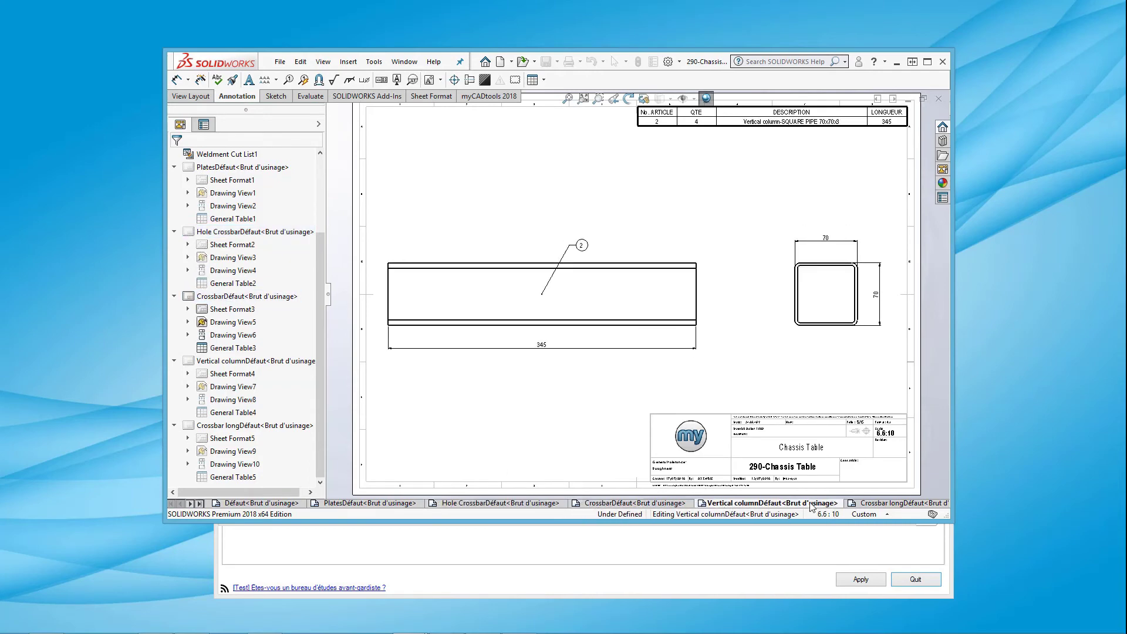
click(895, 503)
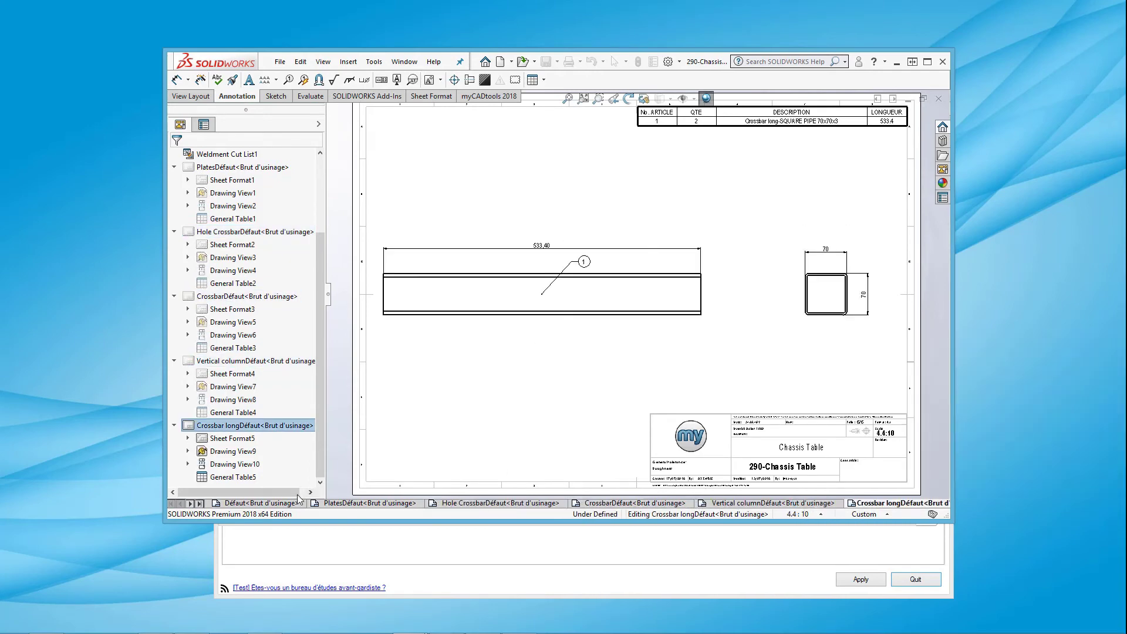
click(262, 503)
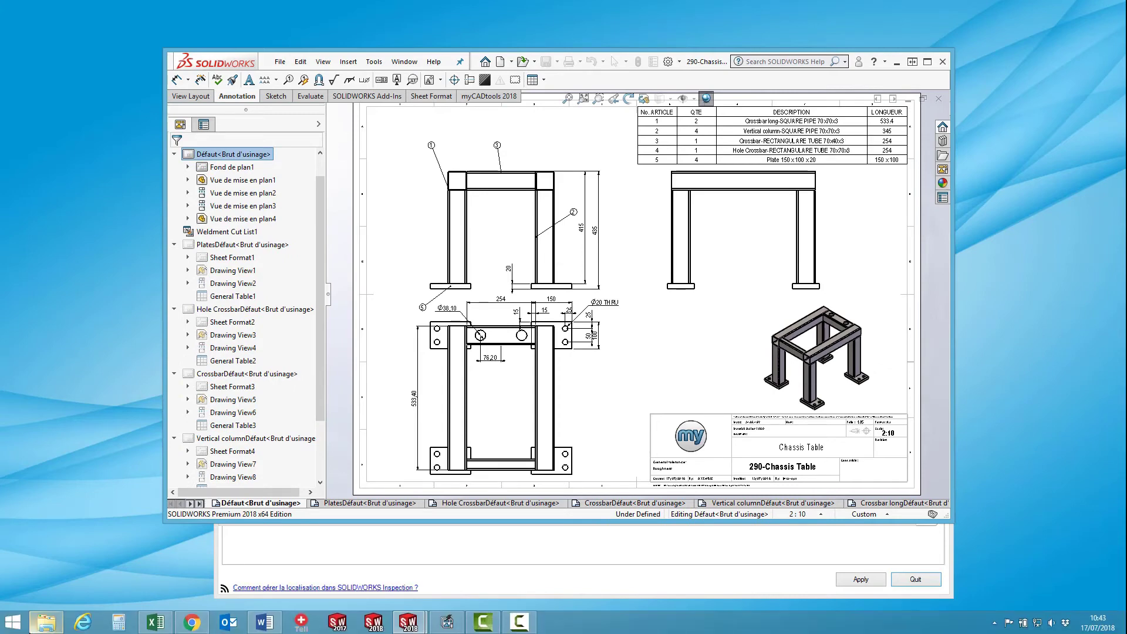
click(46, 627)
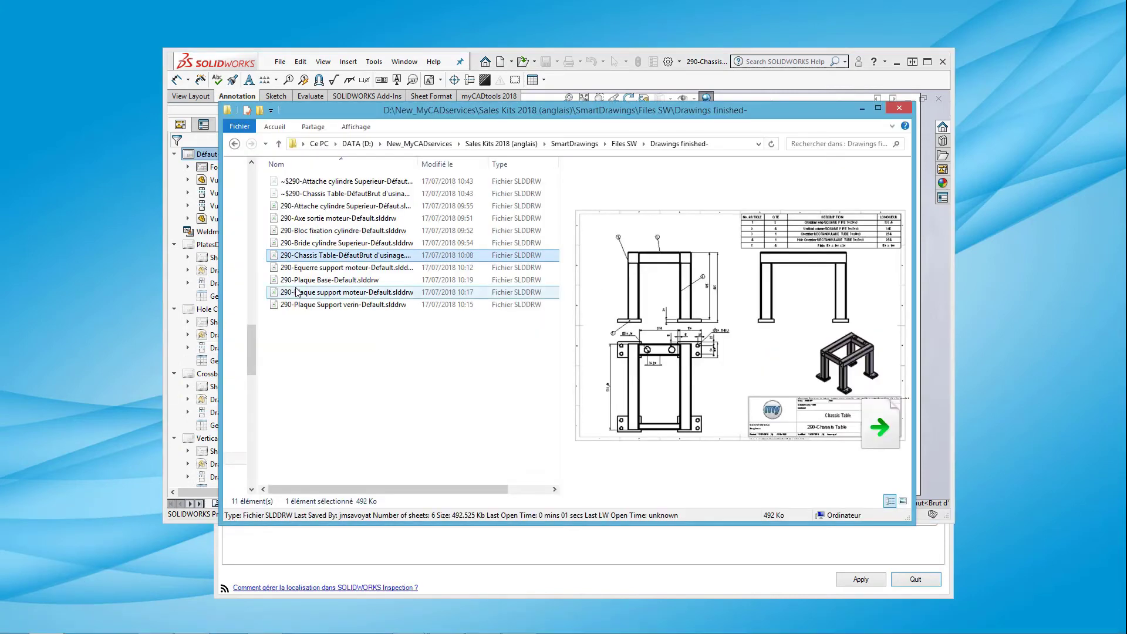
Step: Open the 290-Plaque Base drawing in SOLIDWORKS by dragging it in from Explorer
click(329, 280)
drag(329, 280, 601, 138)
drag(638, 88, 642, 80)
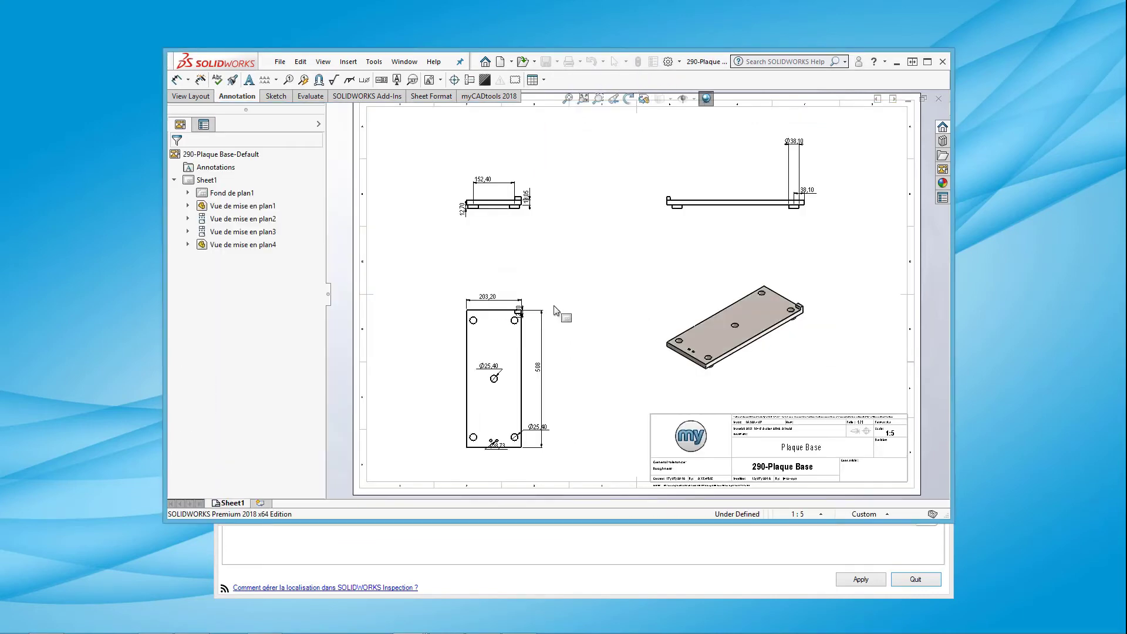
Step: Move the Ø25,40, 12,70 and Ø8,73 dimensions clear of the plate view
scroll(516, 363, down, 4)
drag(510, 345, 461, 335)
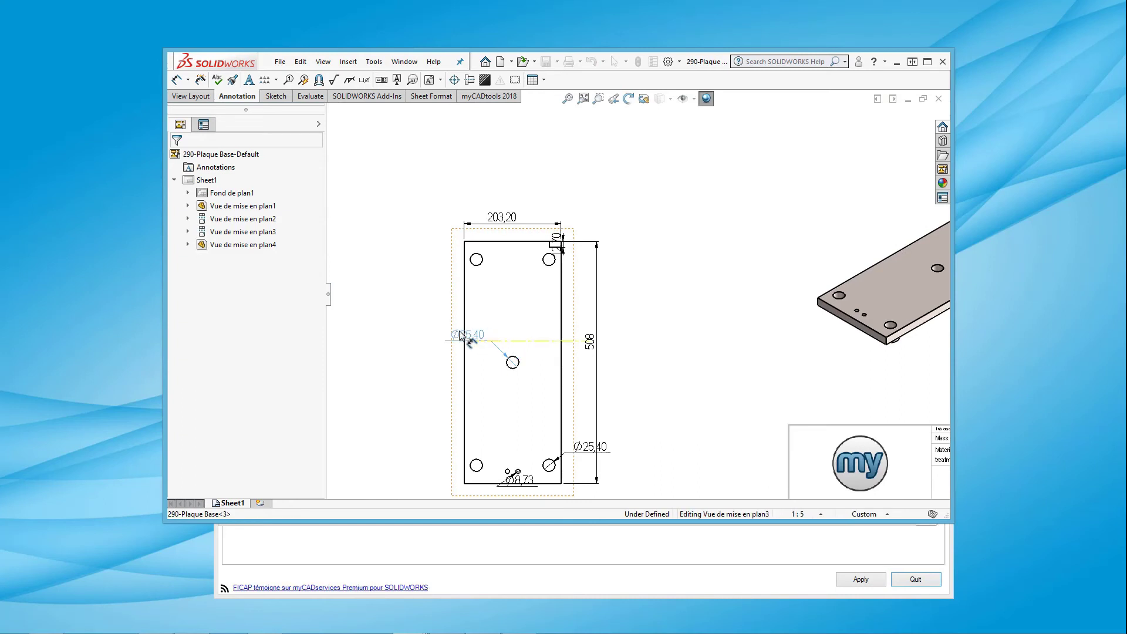
click(447, 332)
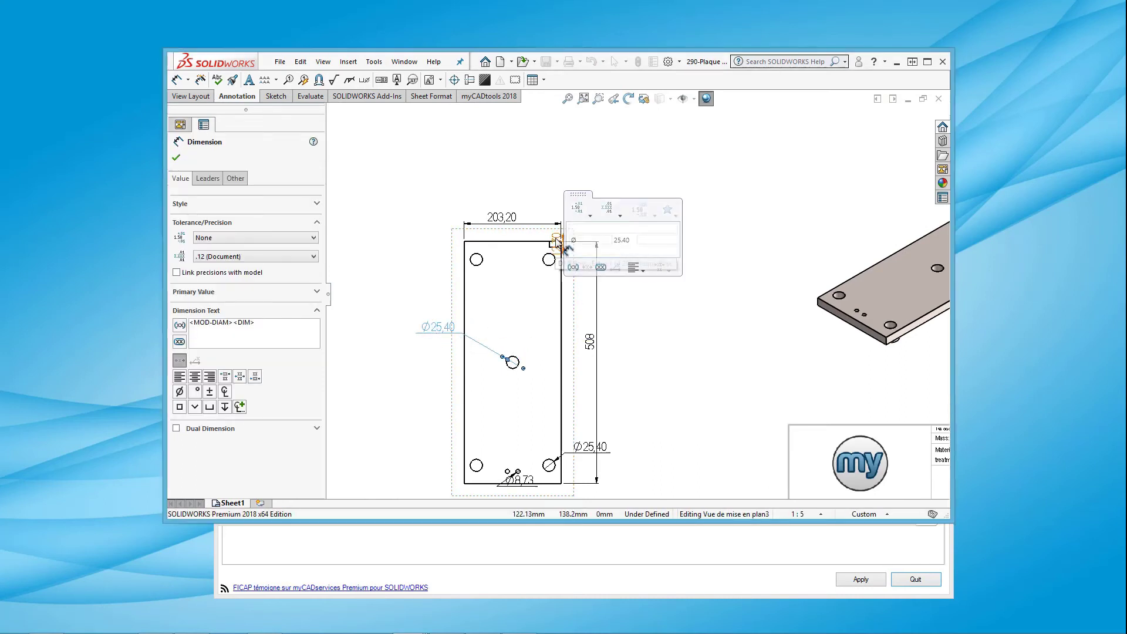
click(601, 215)
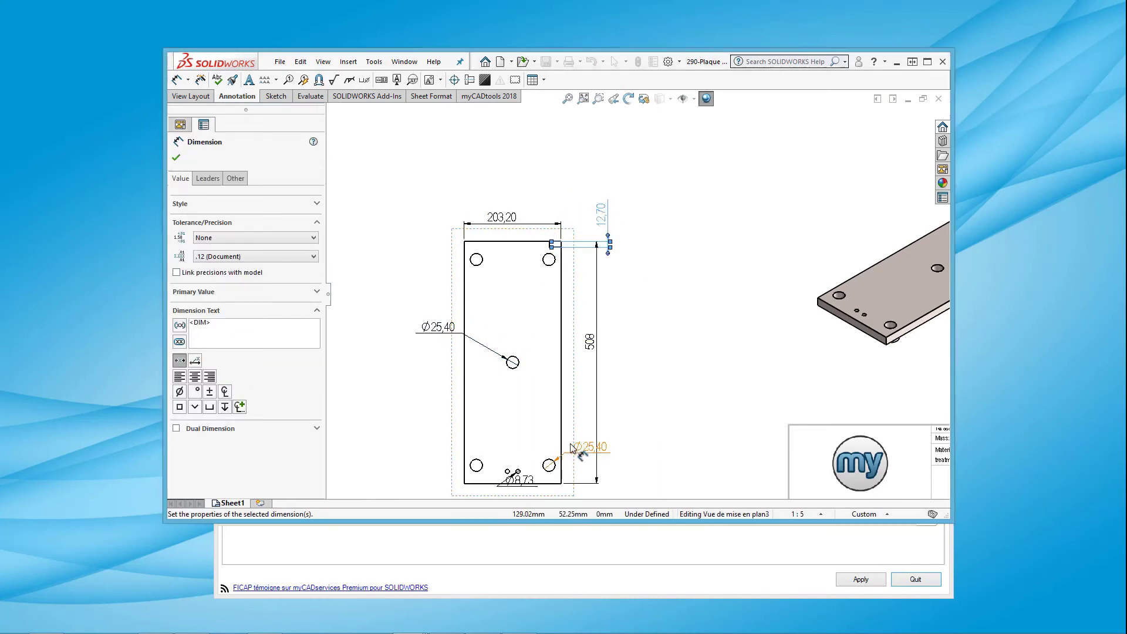
click(587, 501)
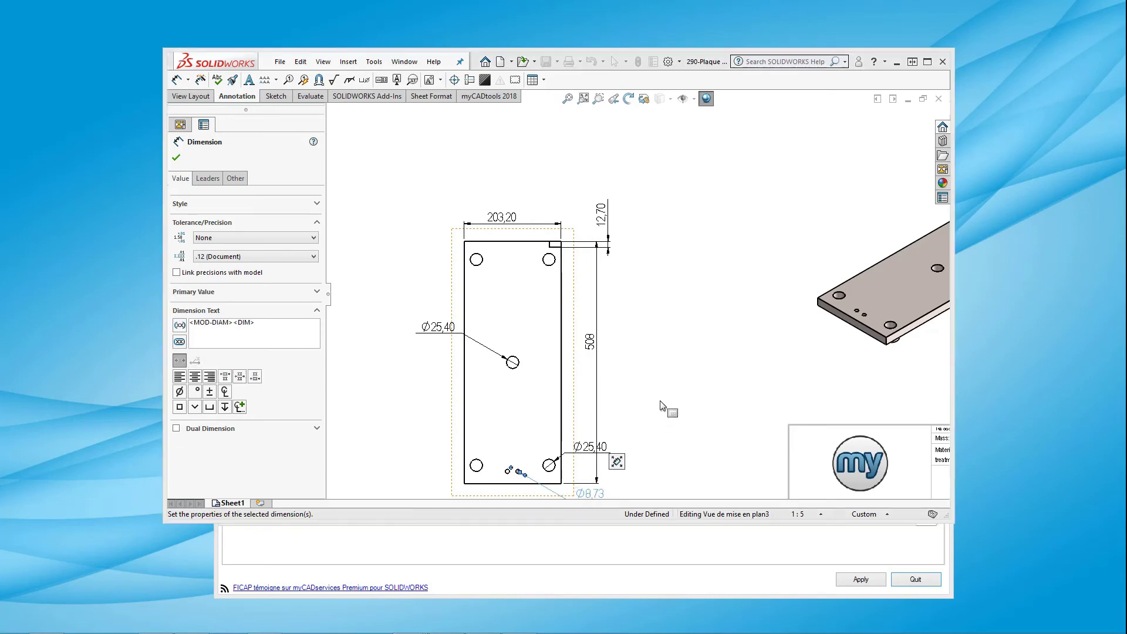
key(f)
Step: Reposition the Ø38,10 dimension under the side view and fit the whole sheet
scroll(793, 162, down, 4)
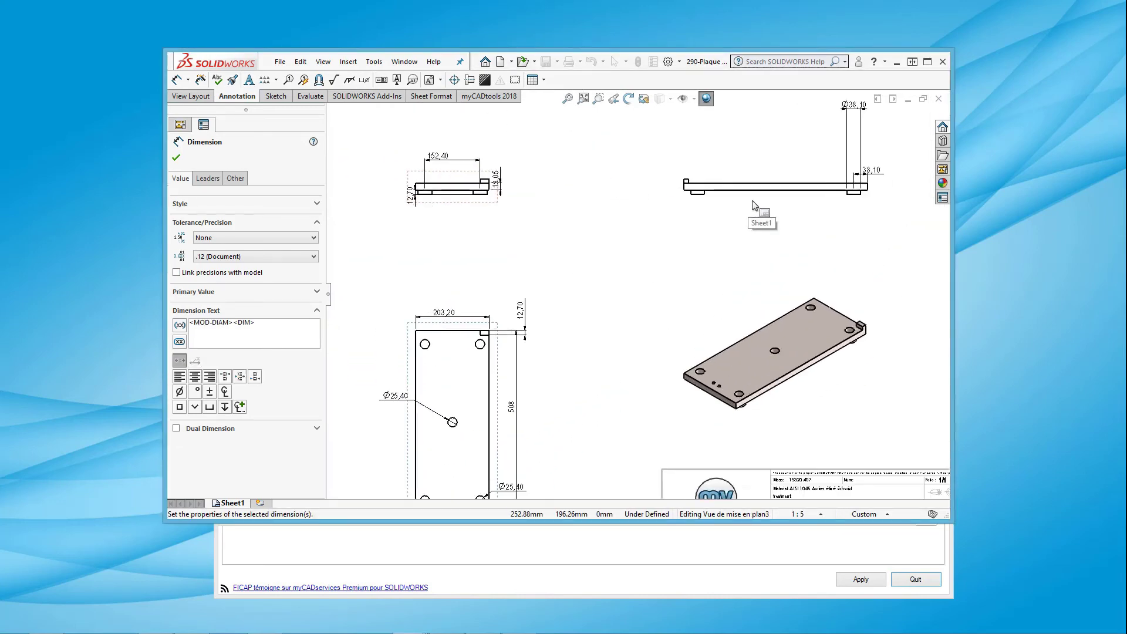
click(840, 156)
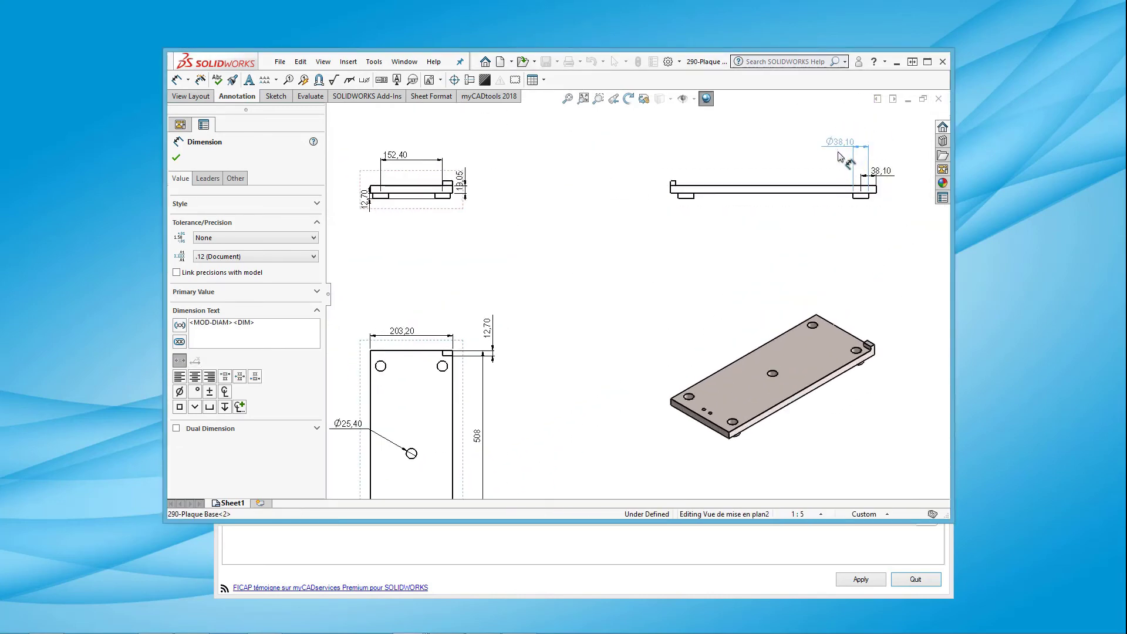
click(860, 216)
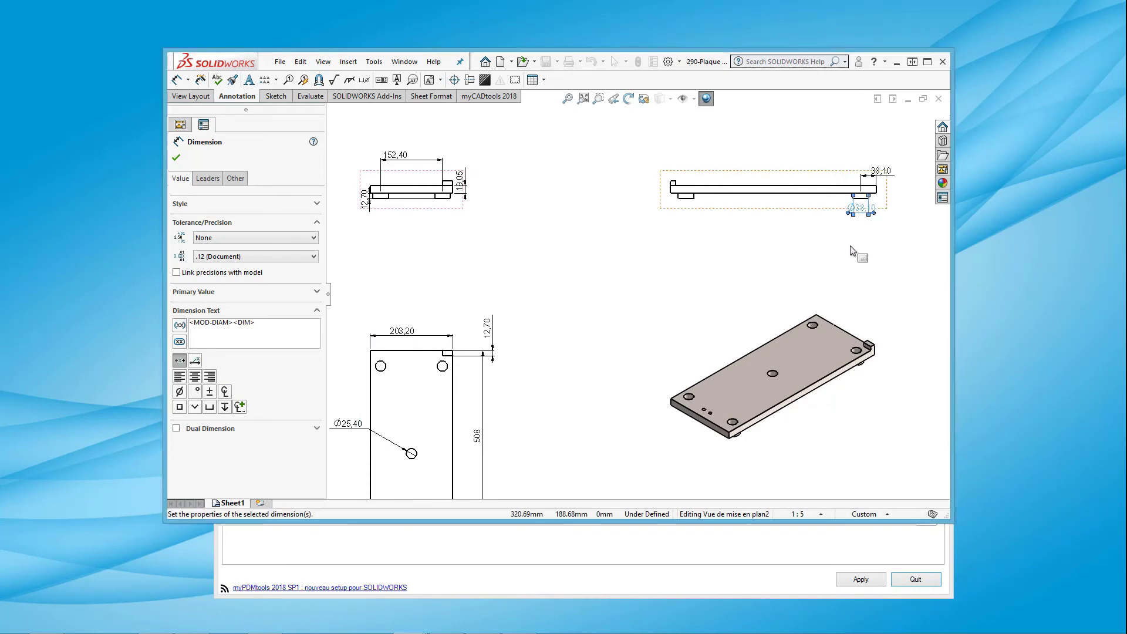
key(Escape)
key(f)
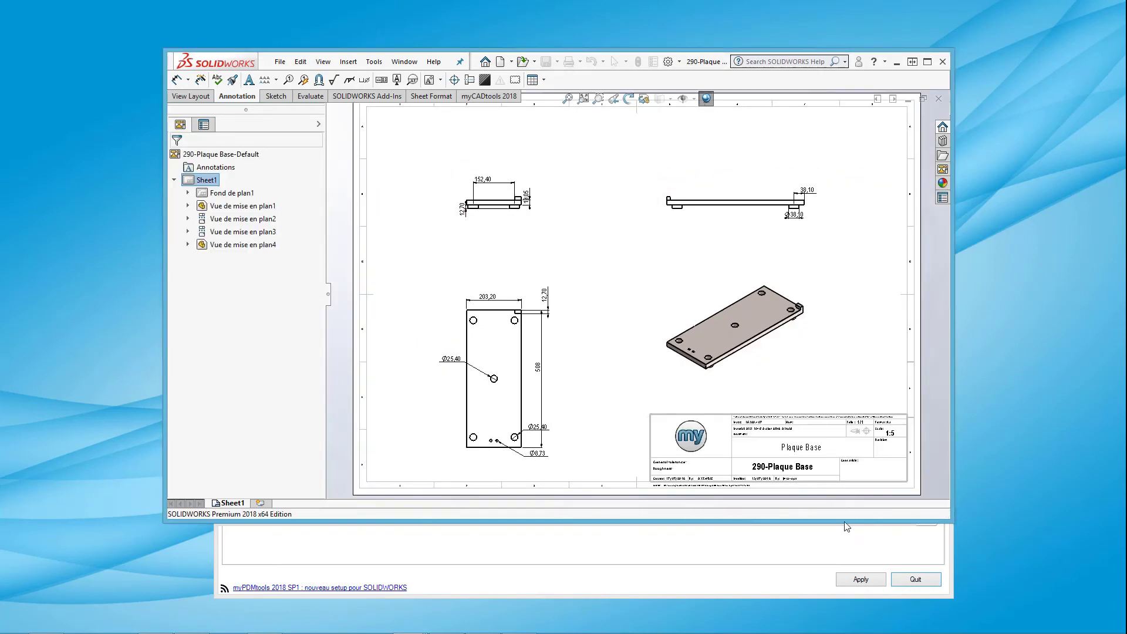